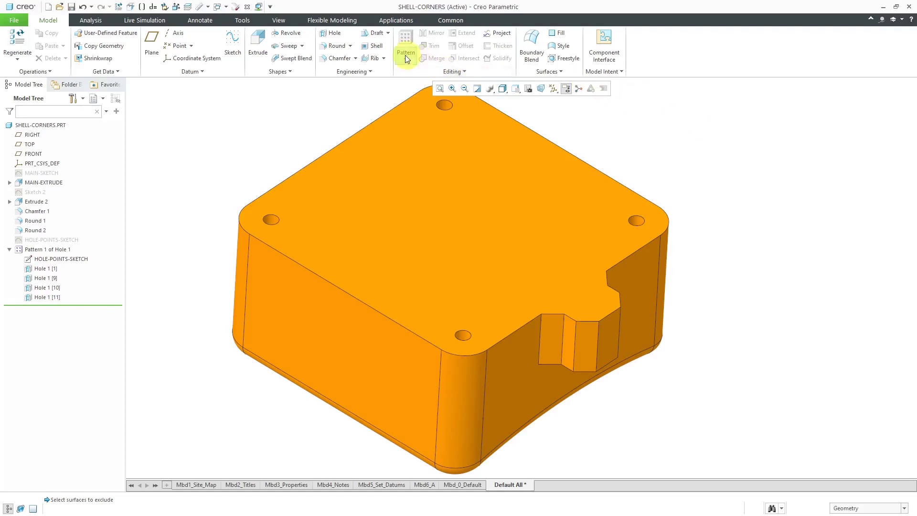
Create a shell that removes the block's large top surface, with a wall thickness of 0.25
{"action": "left_click", "coordinate": [378, 48]}
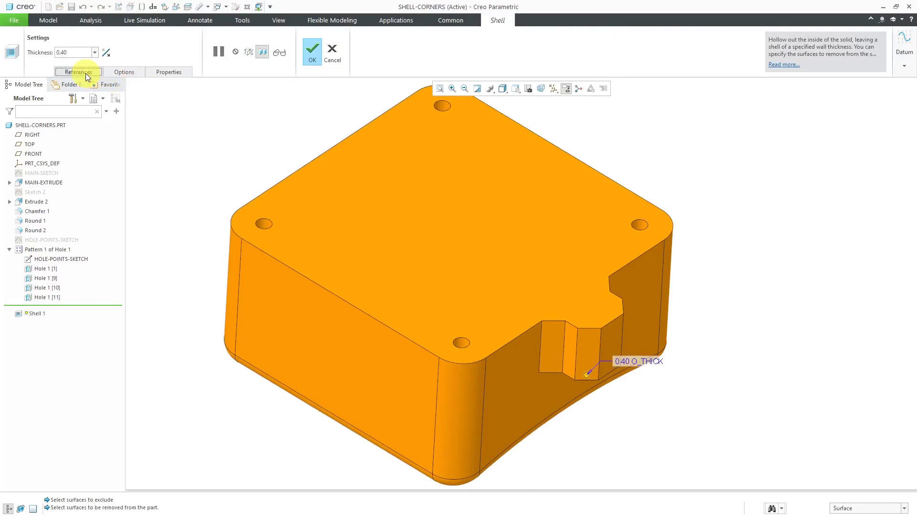
{"action": "left_click", "coordinate": [80, 72]}
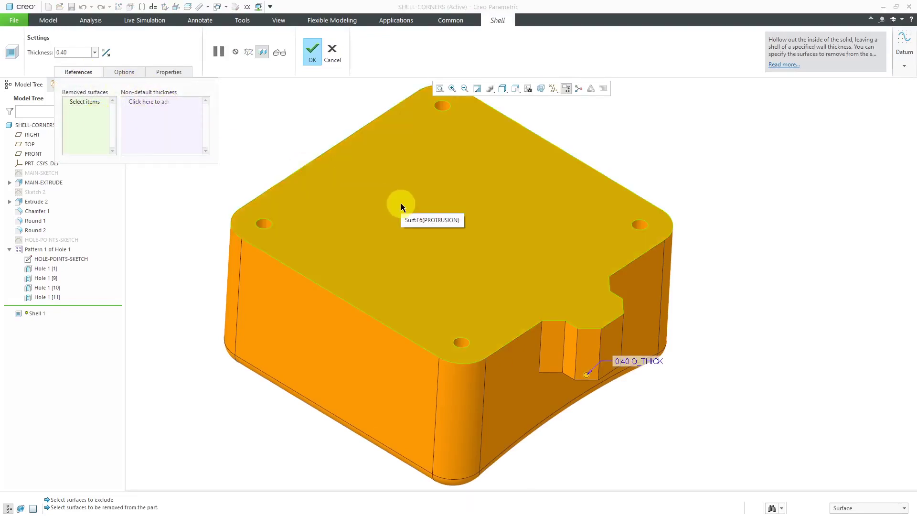
{"action": "left_click", "coordinate": [400, 205]}
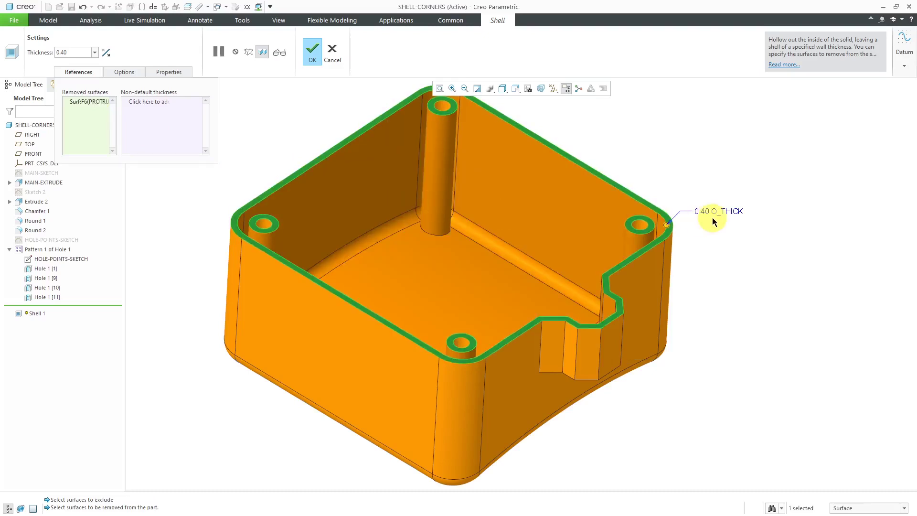
{"action": "double_click", "coordinate": [708, 211]}
{"action": "type", "text": "0.25"}
{"action": "key", "text": "Return"}
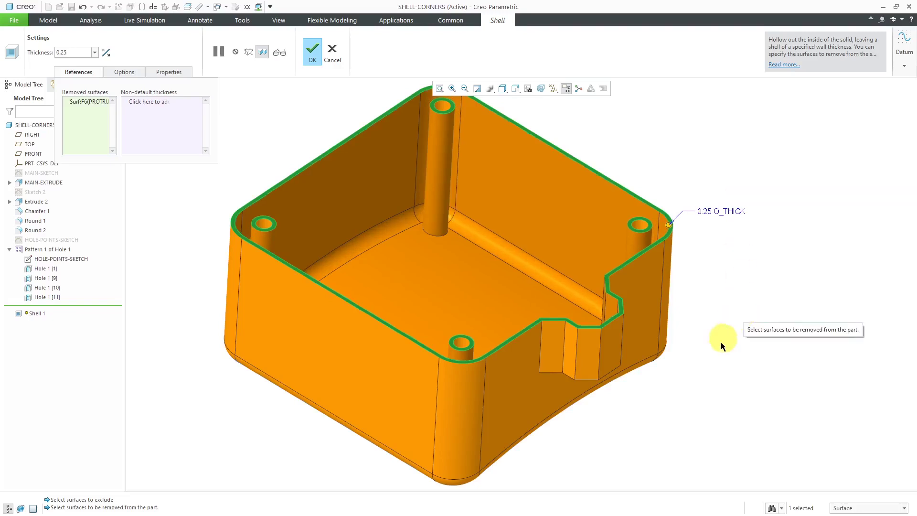
{"action": "middle_click_drag", "start_coordinate": [686, 377], "coordinate": [678, 375]}
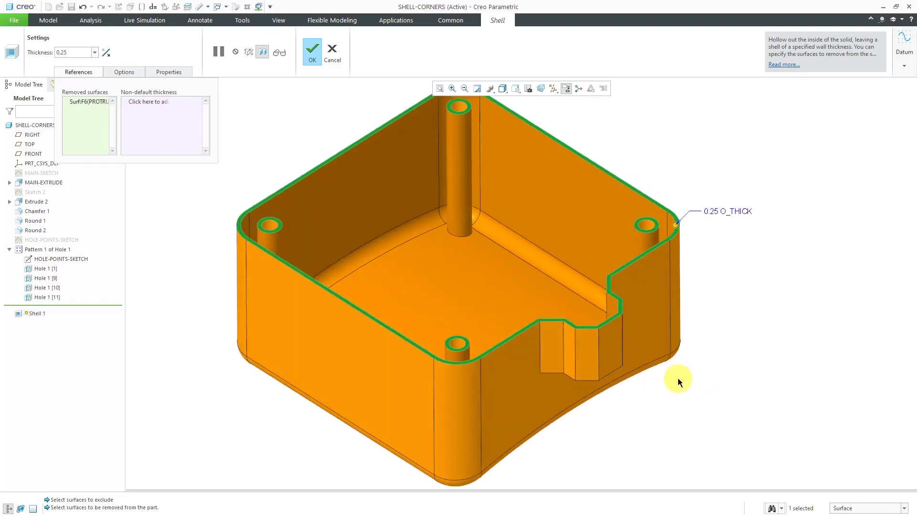
Exclude the cylindrical surfaces of all four corner holes from the shell
{"action": "left_click", "coordinate": [123, 73]}
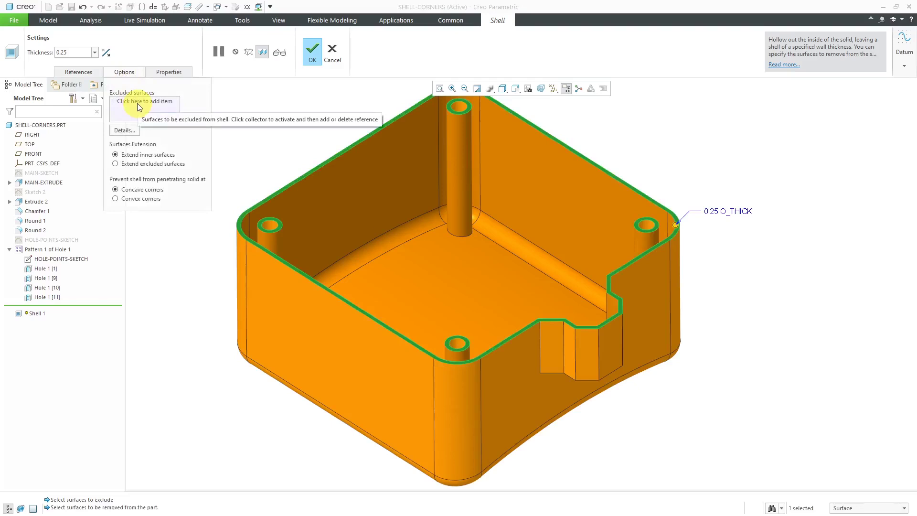
{"action": "right_click", "coordinate": [252, 106]}
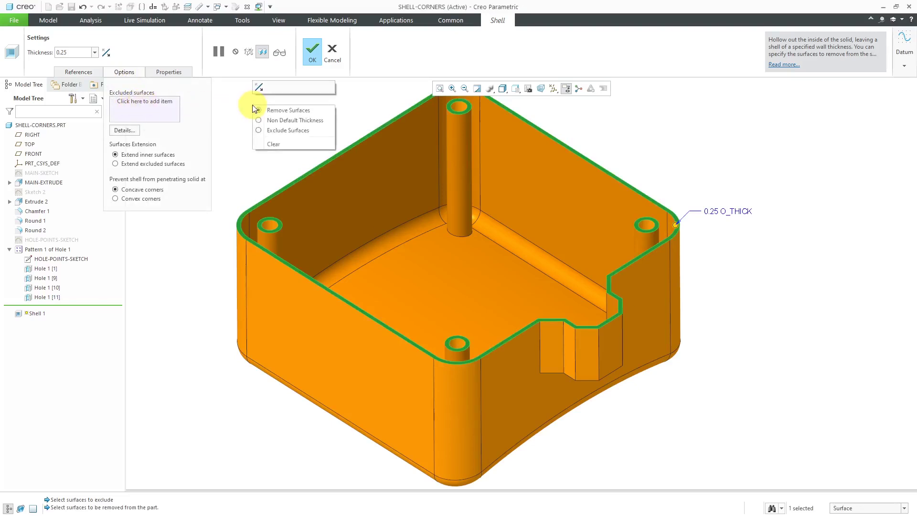
{"action": "left_click", "coordinate": [274, 130]}
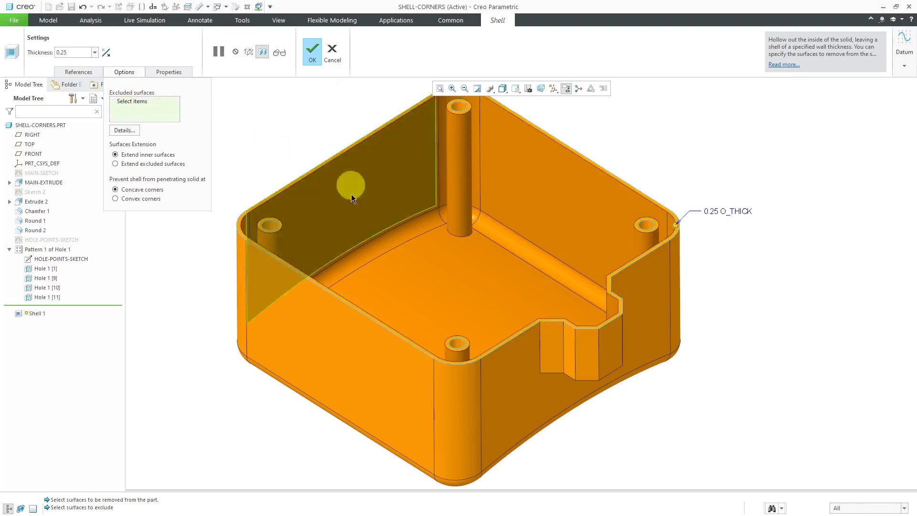
{"action": "left_click", "coordinate": [277, 237]}
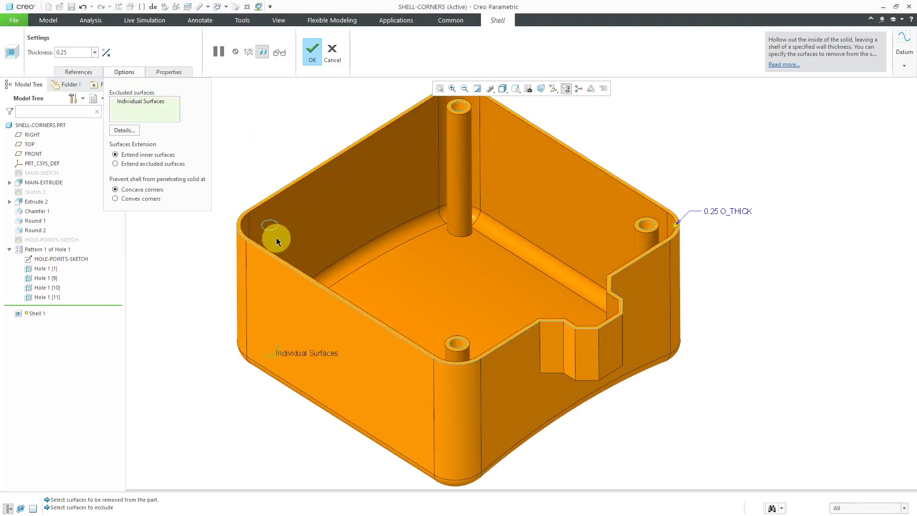
{"action": "left_click", "coordinate": [462, 153]}
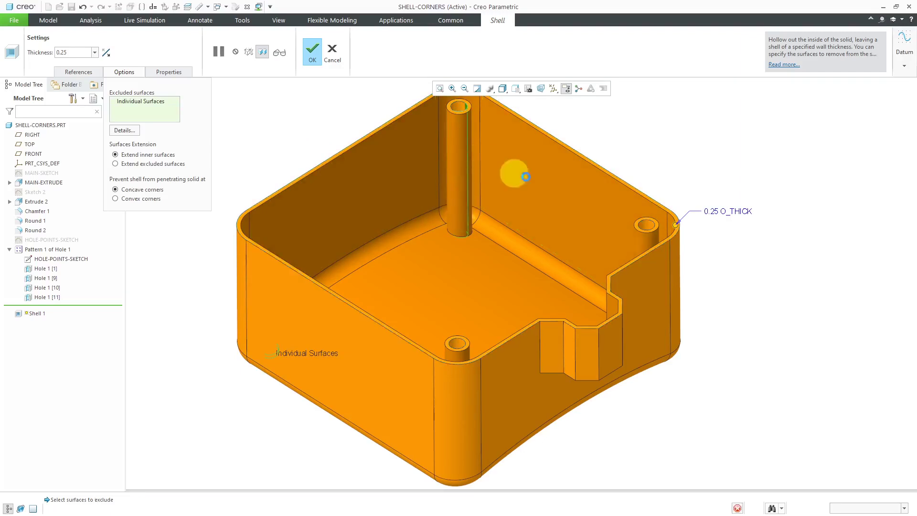
{"action": "left_click", "coordinate": [647, 242]}
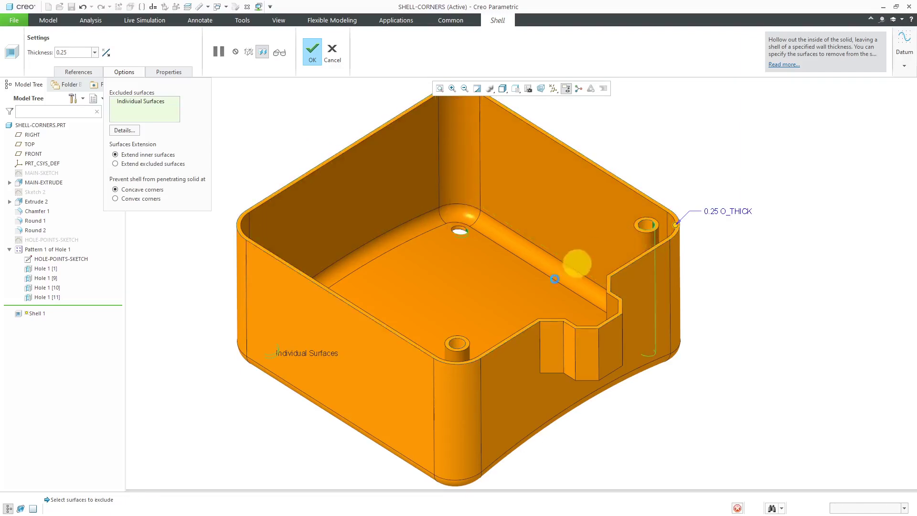
{"action": "left_click", "coordinate": [456, 357]}
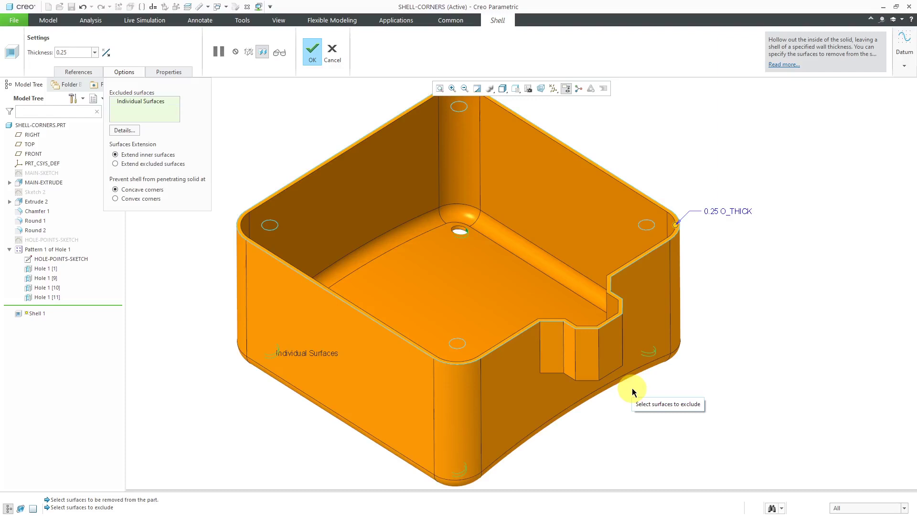
Add the two notch faces on either side of the front protrusion to the shell's excluded surfaces
{"action": "left_click", "coordinate": [555, 351]}
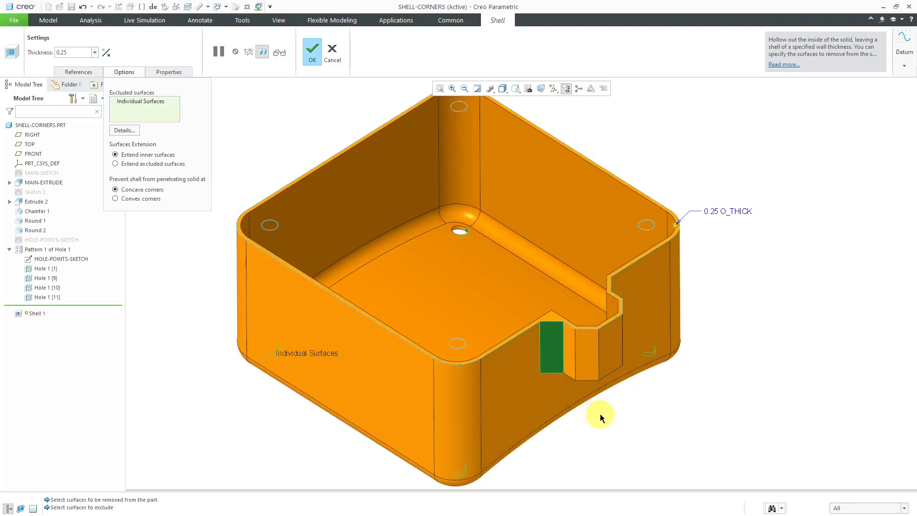
{"action": "scroll", "coordinate": [561, 357], "scroll_direction": "up", "scroll_amount": 3}
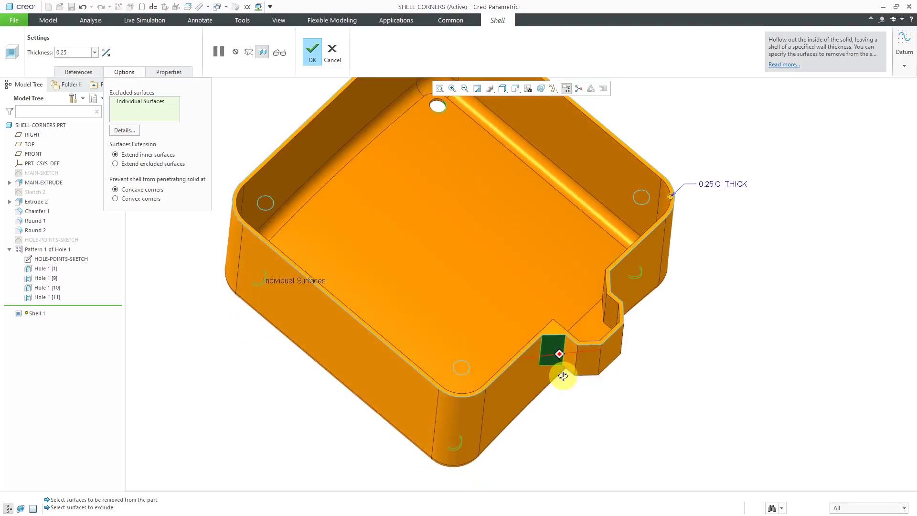
{"action": "scroll", "coordinate": [549, 334], "scroll_direction": "up", "scroll_amount": 2}
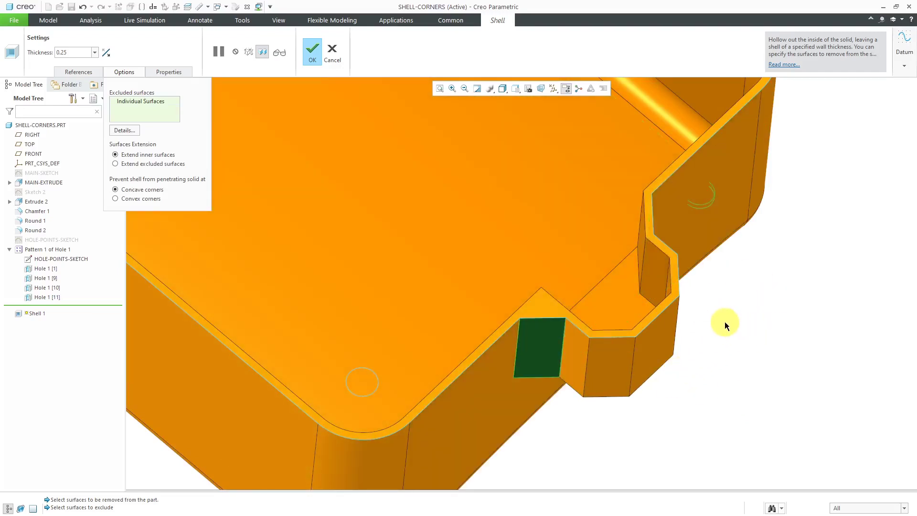
{"action": "middle_click_drag", "start_coordinate": [707, 326], "coordinate": [672, 317]}
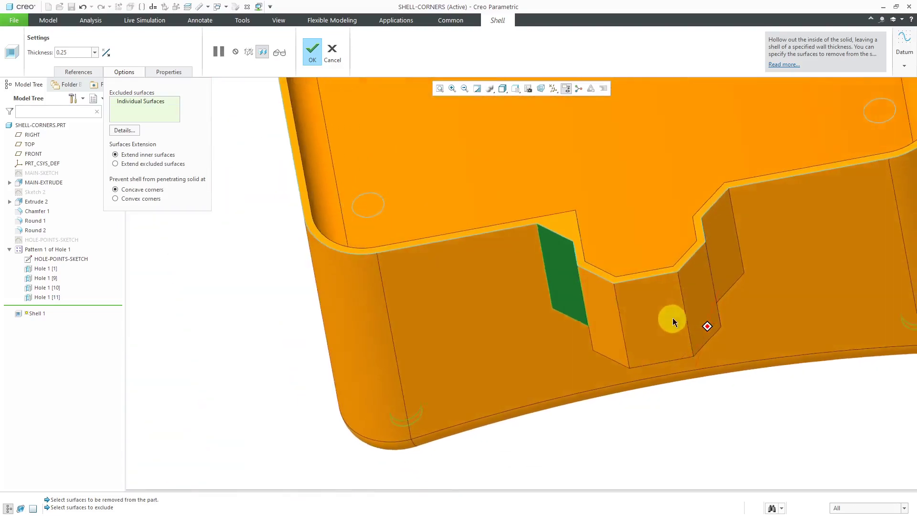
{"action": "left_click", "coordinate": [732, 252], "text": "ctrl"}
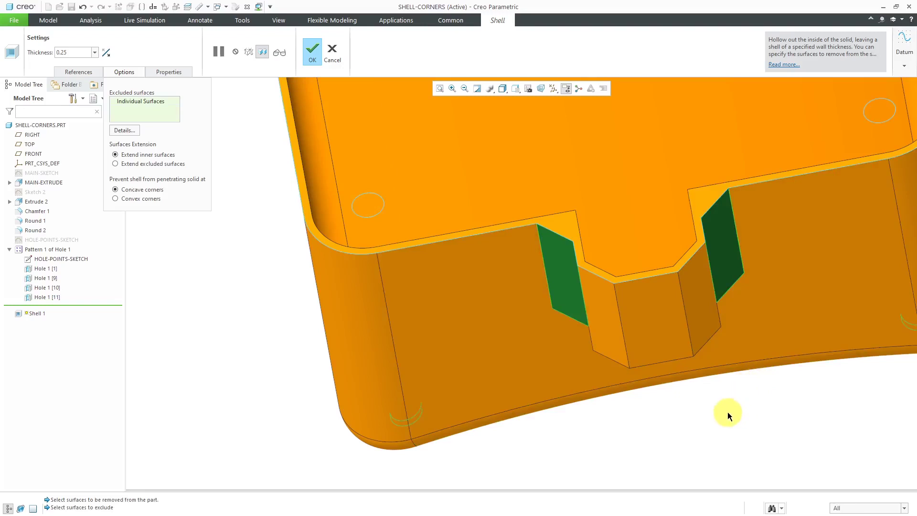
{"action": "middle_click_drag", "start_coordinate": [729, 414], "coordinate": [745, 432]}
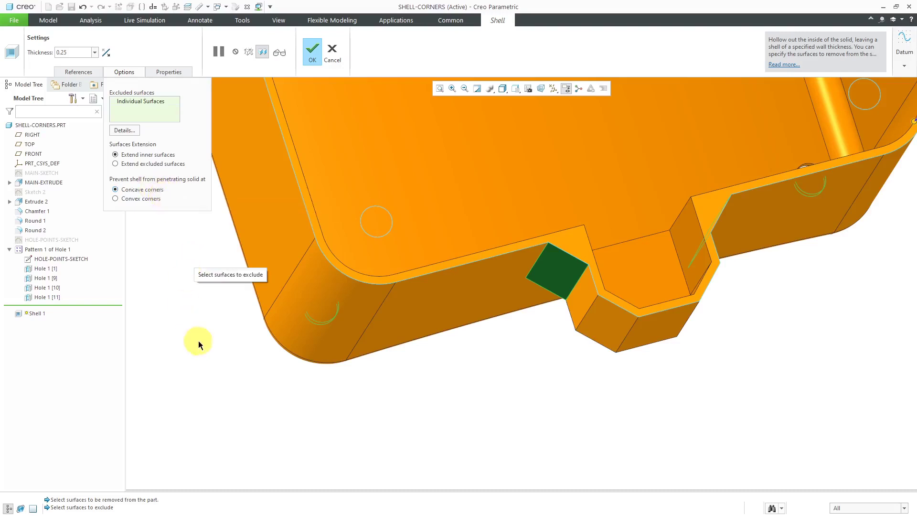
Try preventing shell penetration at convex corners, examine the holes and notches, and return to concave corners
{"action": "left_click", "coordinate": [142, 199]}
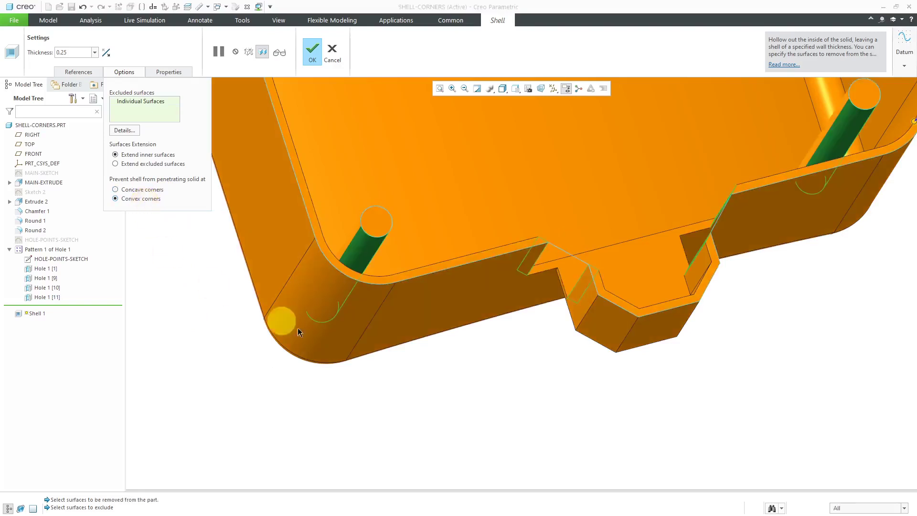
{"action": "middle_click_drag", "start_coordinate": [553, 368], "coordinate": [546, 330]}
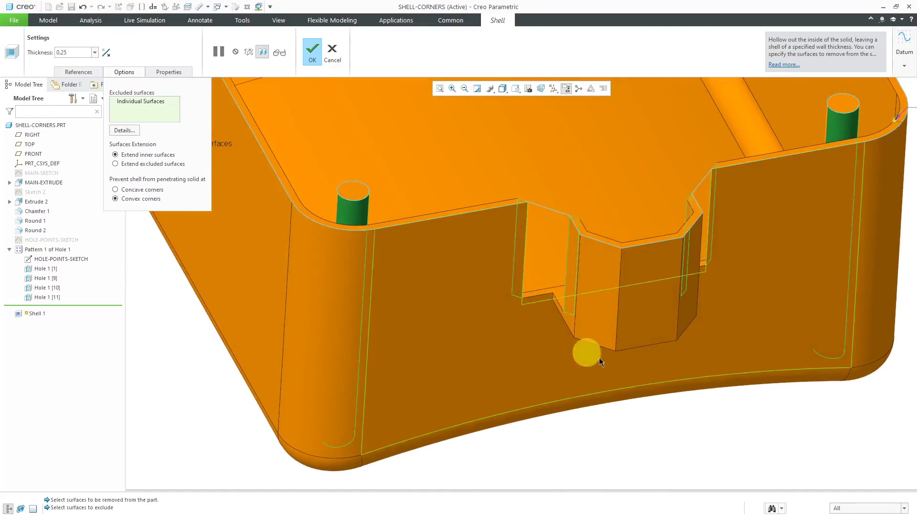
{"action": "mouse_move", "coordinate": [587, 352]}
{"action": "middle_mouse_down"}
{"action": "mouse_move", "coordinate": [645, 320]}
{"action": "mouse_move", "coordinate": [595, 313]}
{"action": "mouse_move", "coordinate": [585, 318]}
{"action": "mouse_move", "coordinate": [650, 307]}
{"action": "mouse_move", "coordinate": [659, 323]}
{"action": "middle_mouse_up"}
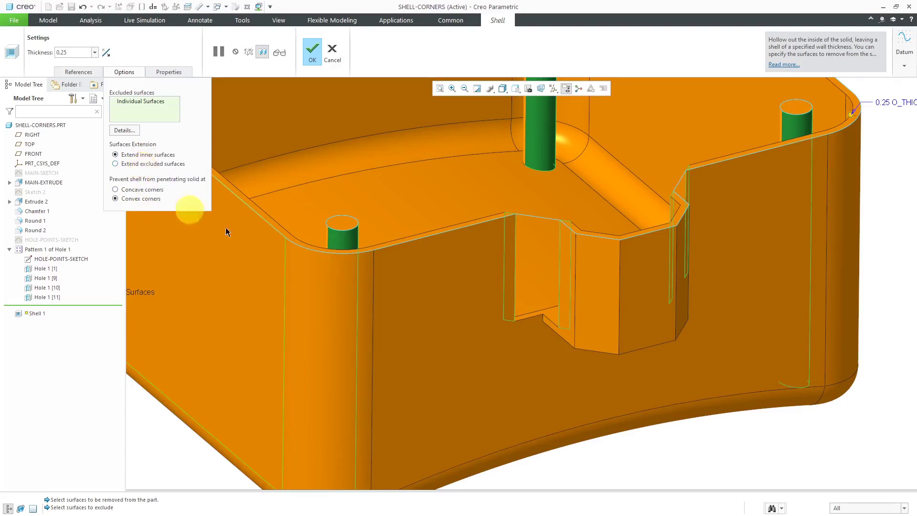
{"action": "scroll", "coordinate": [419, 285], "scroll_direction": "up", "scroll_amount": 6}
{"action": "middle_click_drag", "start_coordinate": [412, 265], "coordinate": [406, 264]}
{"action": "middle_click_drag", "start_coordinate": [302, 114], "coordinate": [314, 195]}
{"action": "scroll", "coordinate": [303, 230], "scroll_direction": "down", "scroll_amount": 4}
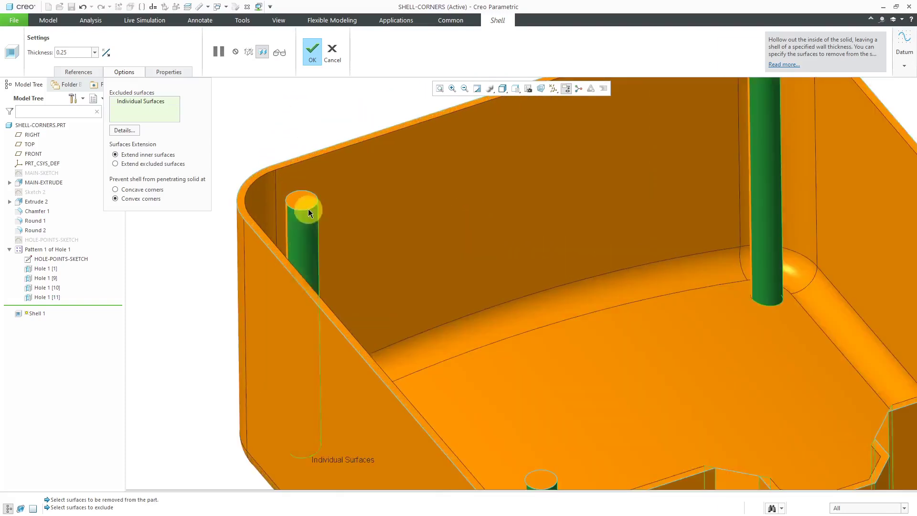
{"action": "scroll", "coordinate": [303, 222], "scroll_direction": "up", "scroll_amount": 4}
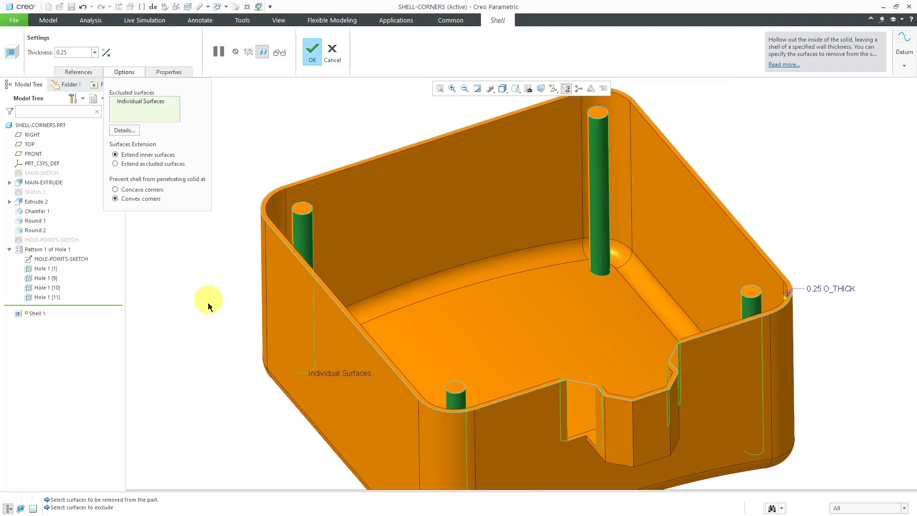
{"action": "left_click", "coordinate": [134, 191]}
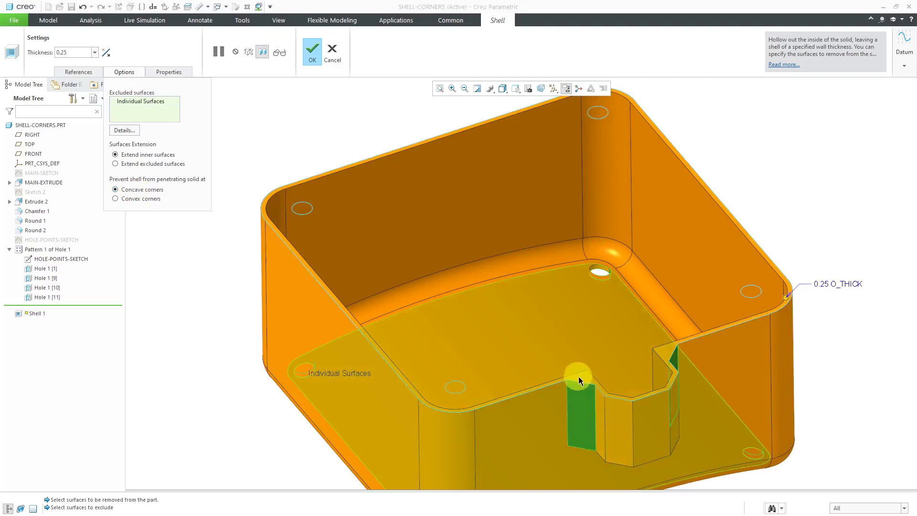
{"action": "left_click", "coordinate": [601, 269], "text": "ctrl"}
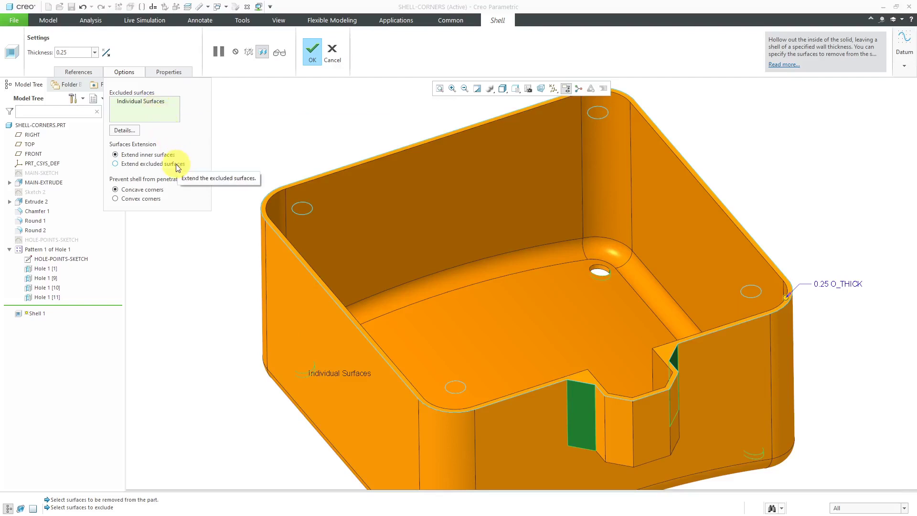
Try preventing shell penetration at convex corners combined with extending the excluded surfaces
{"action": "left_click", "coordinate": [156, 204]}
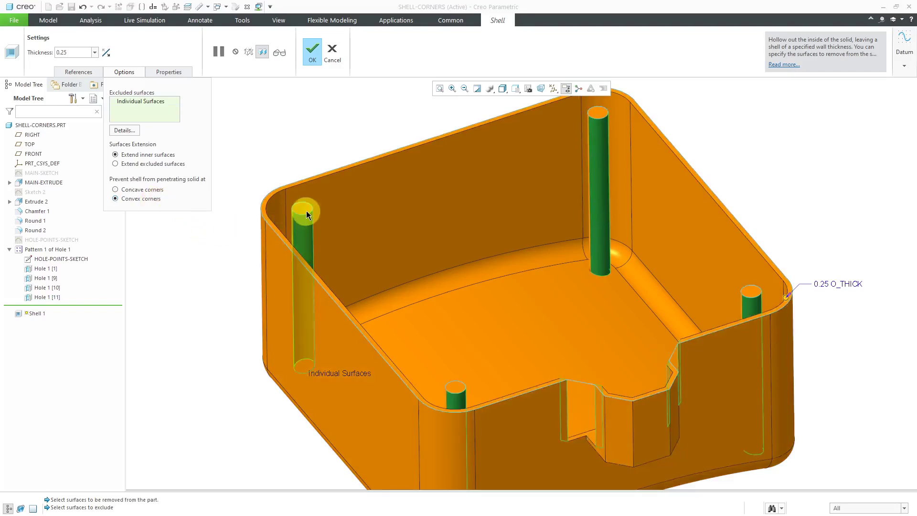
{"action": "middle_click_drag", "start_coordinate": [311, 213], "coordinate": [345, 219]}
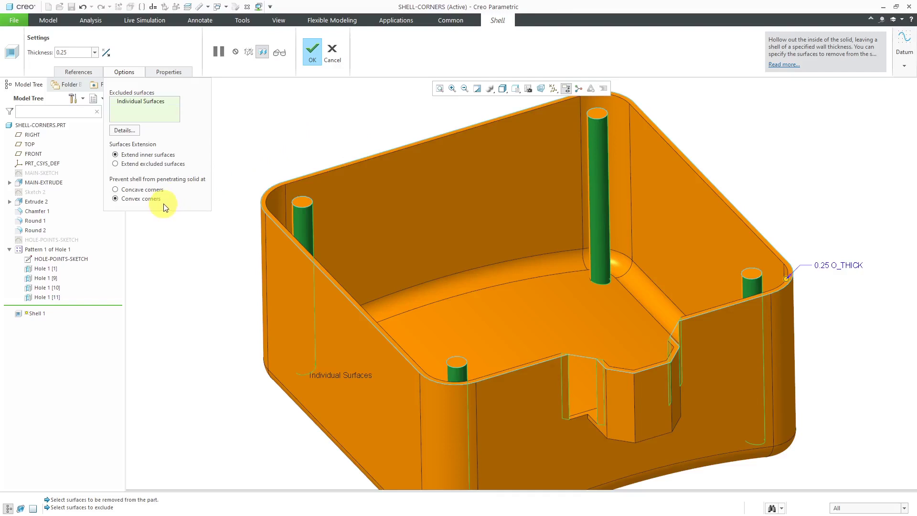
{"action": "left_click", "coordinate": [155, 164]}
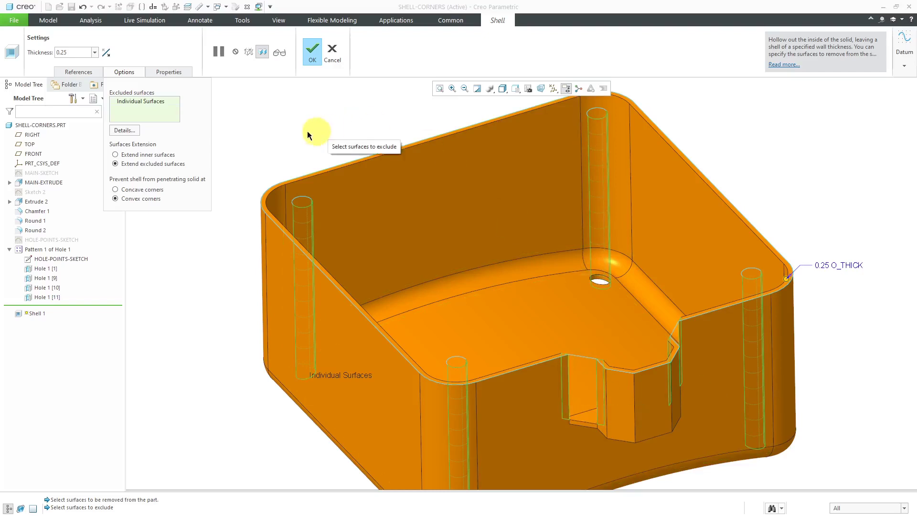
Set the shell to prevent penetration at concave corners and to extend inner surfaces
{"action": "left_click", "coordinate": [114, 190]}
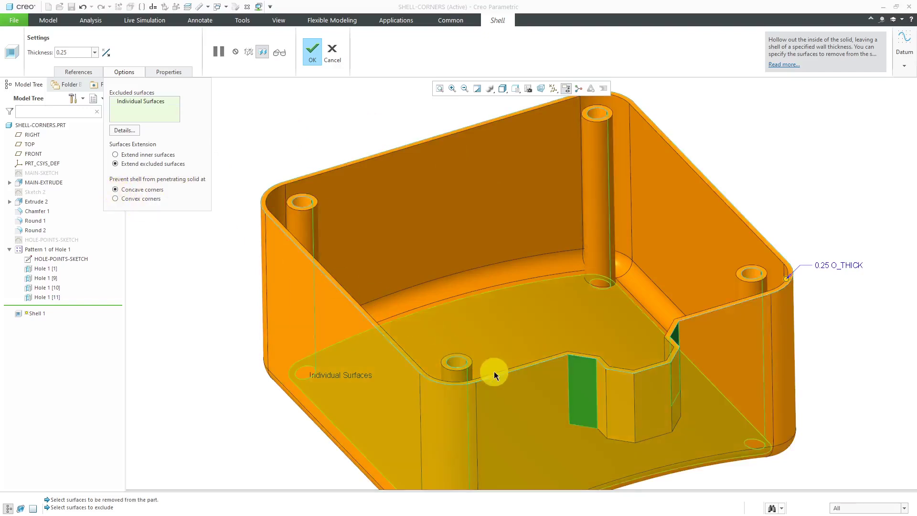
{"action": "mouse_move", "coordinate": [496, 371]}
{"action": "middle_mouse_down"}
{"action": "mouse_move", "coordinate": [495, 389]}
{"action": "mouse_move", "coordinate": [491, 376]}
{"action": "middle_mouse_up"}
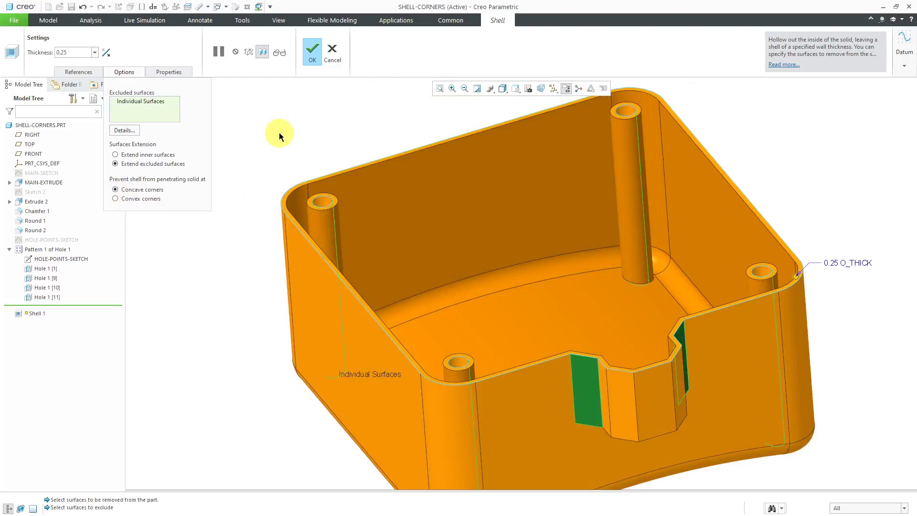
{"action": "left_click", "coordinate": [115, 154]}
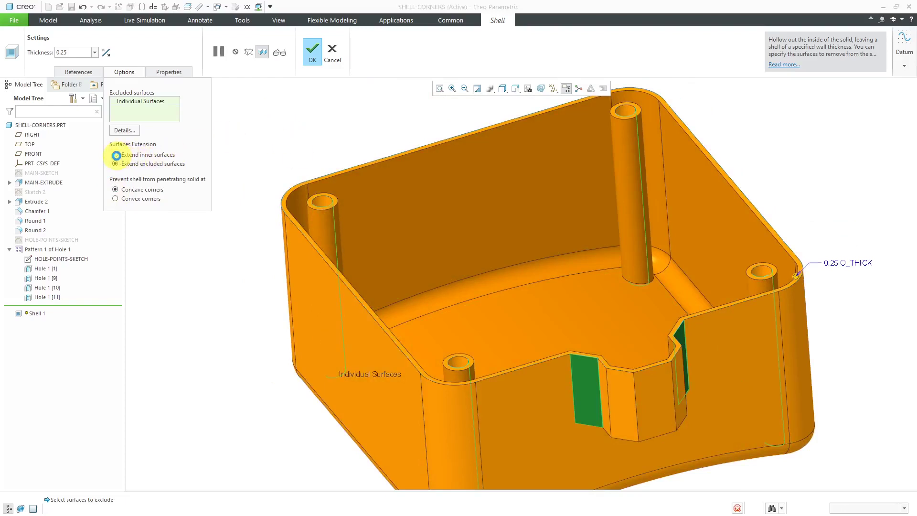
{"action": "middle_click_drag", "start_coordinate": [402, 130], "coordinate": [409, 129]}
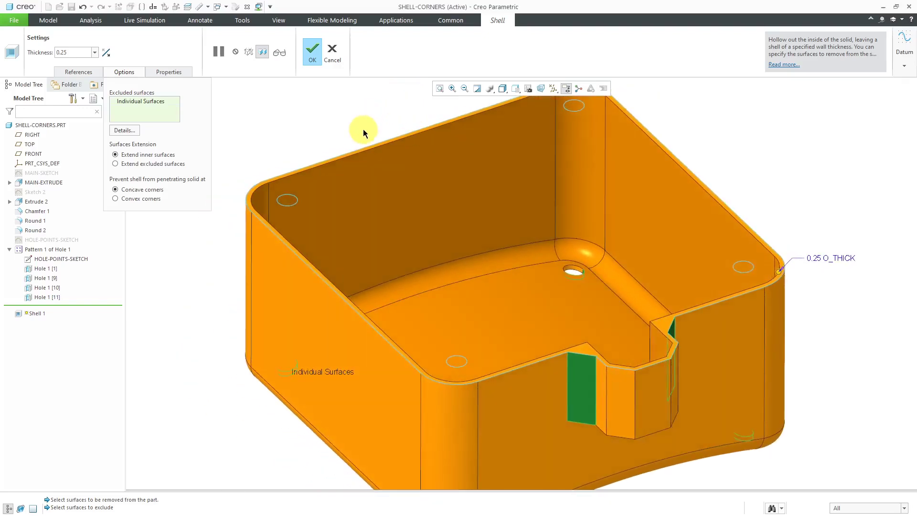
Complete the shell feature and examine the wall corners around the front notch
{"action": "left_click", "coordinate": [313, 52]}
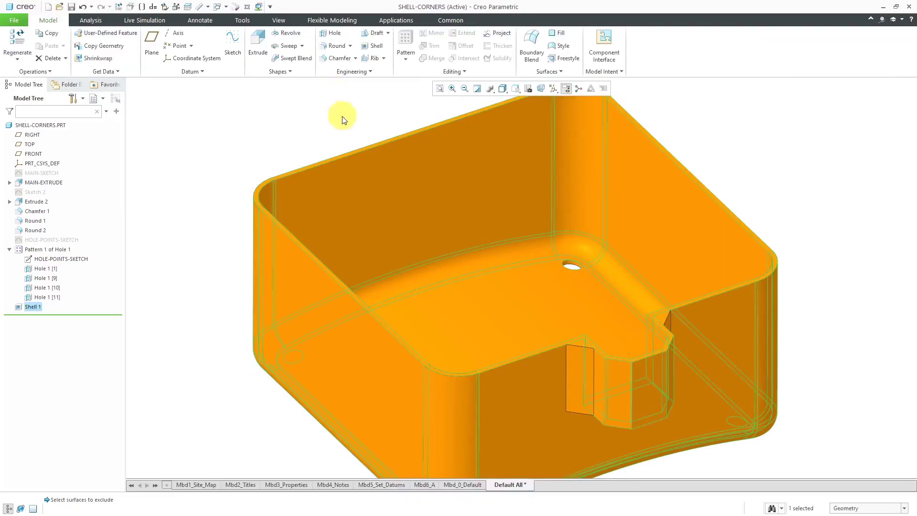
{"action": "left_click", "coordinate": [321, 96]}
{"action": "middle_click_drag", "start_coordinate": [564, 344], "coordinate": [566, 366]}
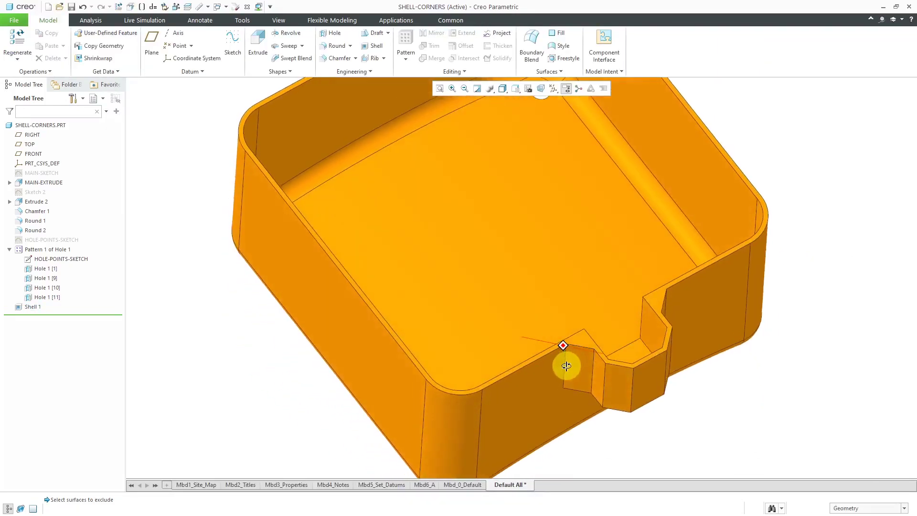
{"action": "scroll", "coordinate": [576, 348], "scroll_direction": "down", "scroll_amount": 3}
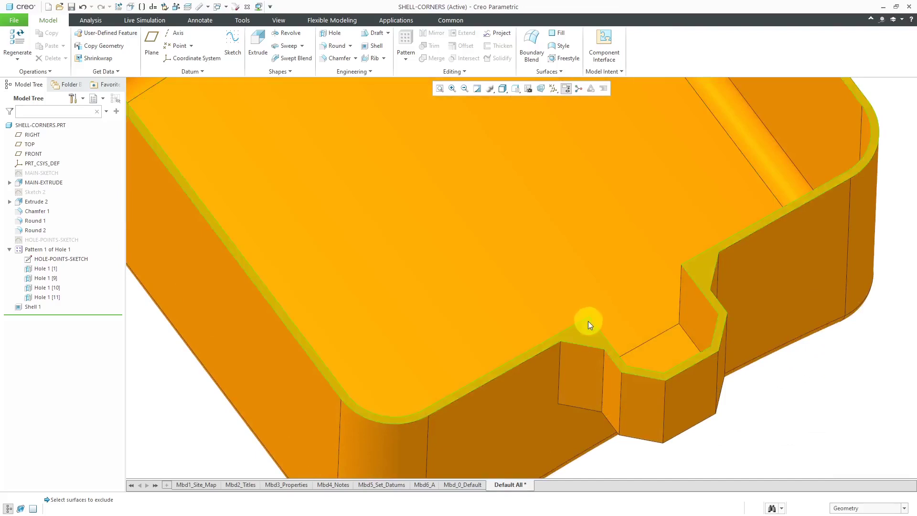
Delete the Shell 1 feature from the part
{"action": "scroll", "coordinate": [588, 326], "scroll_direction": "up", "scroll_amount": 5}
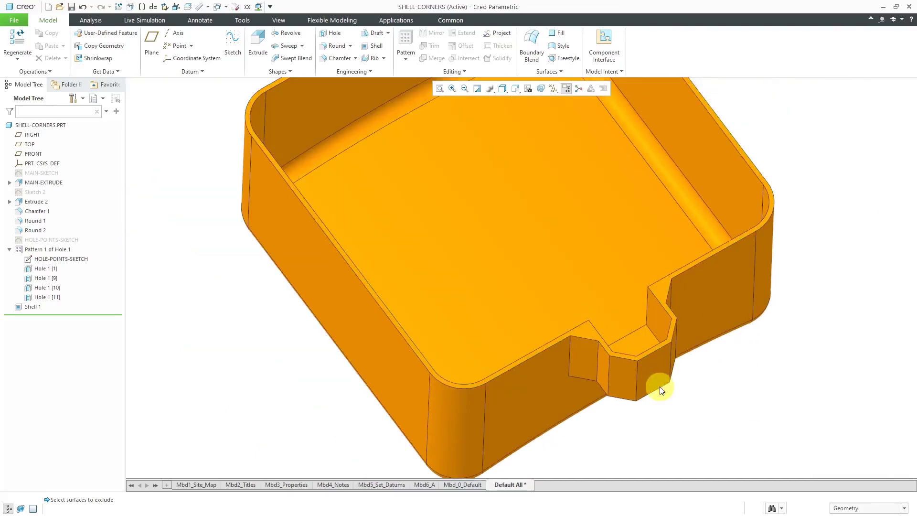
{"action": "middle_click_drag", "start_coordinate": [663, 346], "coordinate": [656, 360]}
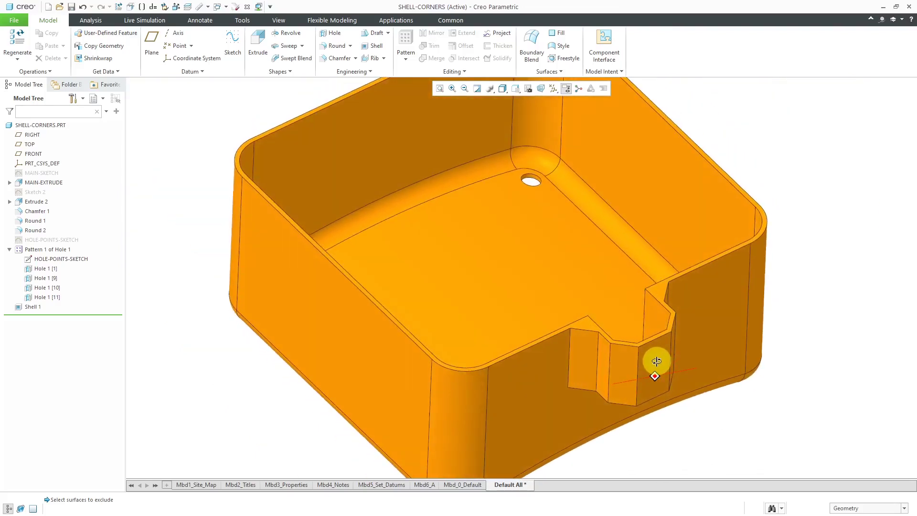
{"action": "scroll", "coordinate": [612, 374], "scroll_direction": "up", "scroll_amount": 2}
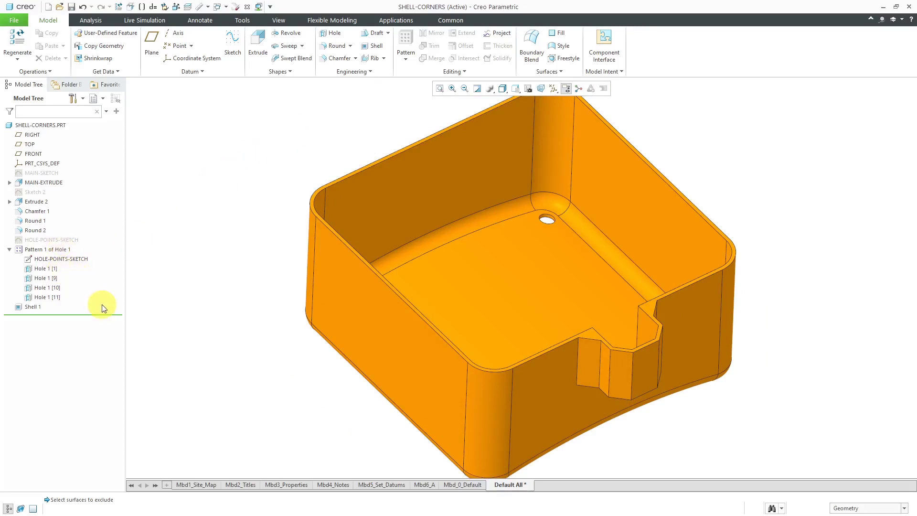
{"action": "left_click", "coordinate": [32, 307]}
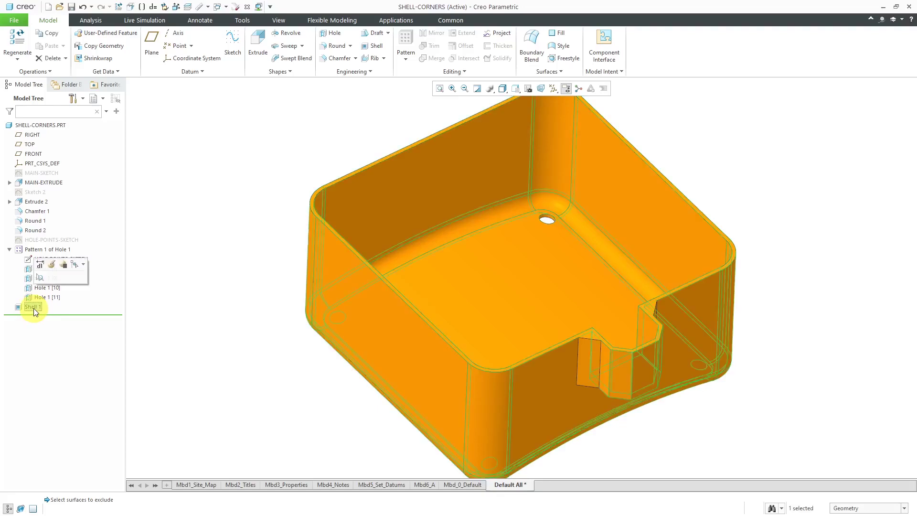
{"action": "right_click", "coordinate": [34, 310]}
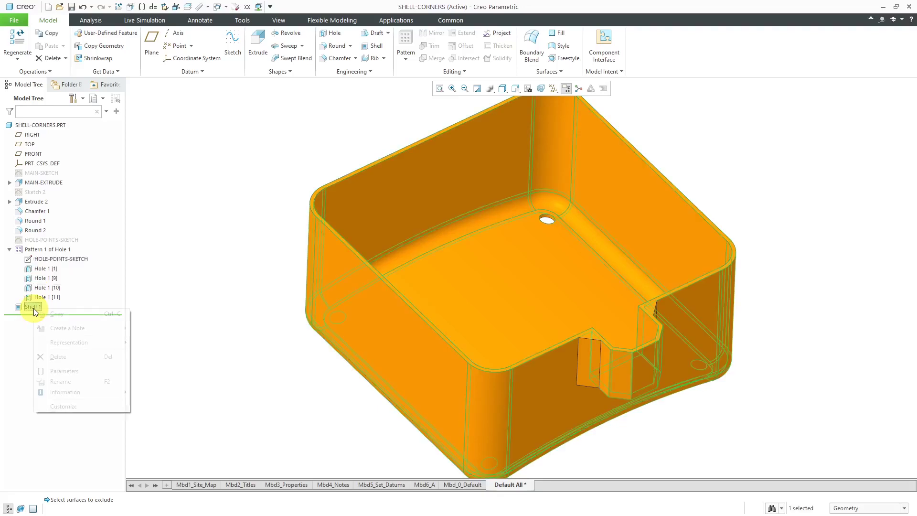
{"action": "left_click", "coordinate": [70, 358]}
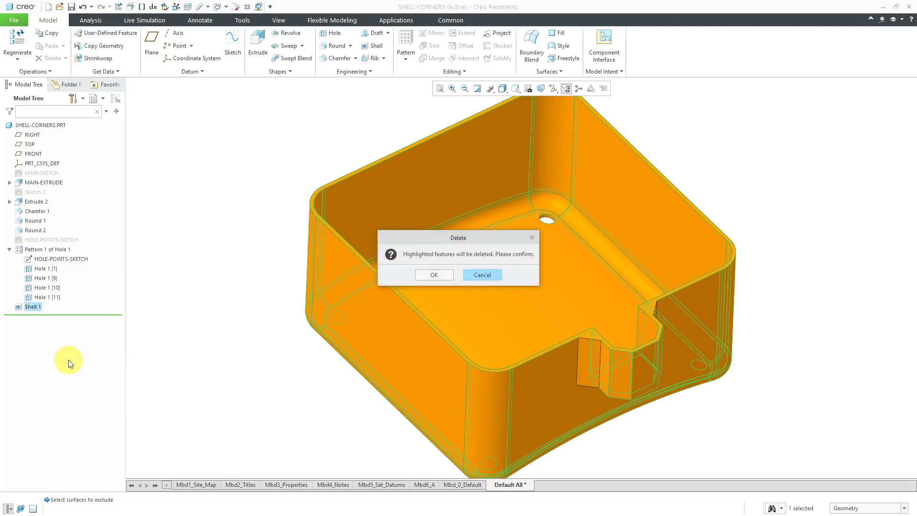
{"action": "left_click", "coordinate": [434, 276]}
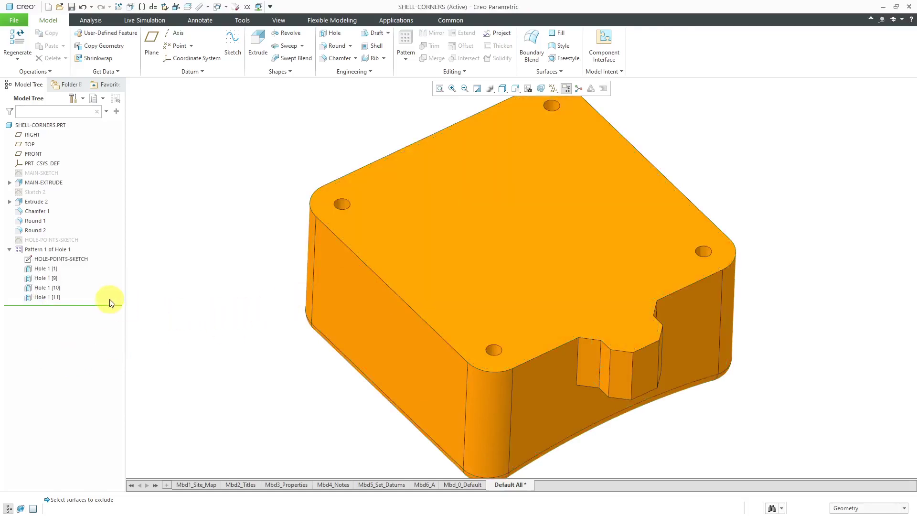
Insert a shell before the hole pattern, removing the part's top surface and using a thickness of 0.25
{"action": "left_click_drag", "start_coordinate": [103, 306], "coordinate": [101, 240]}
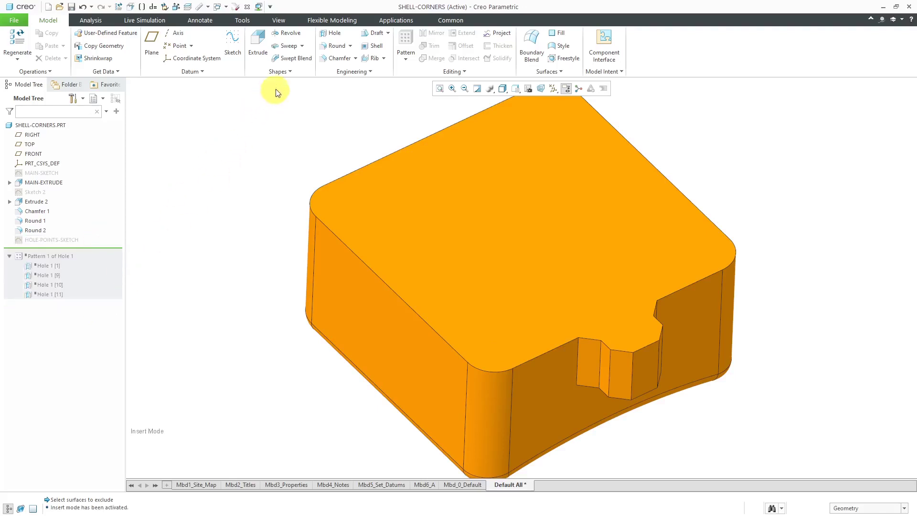
{"action": "left_click", "coordinate": [377, 46]}
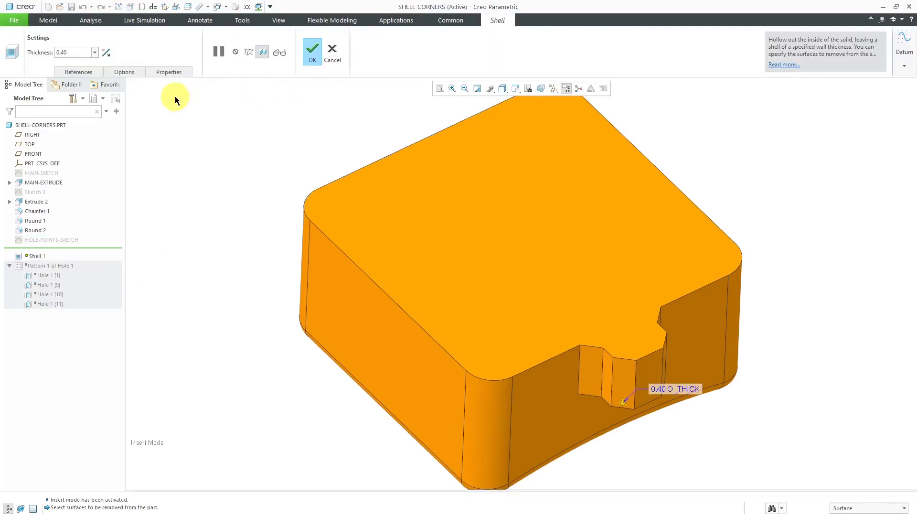
{"action": "right_click", "coordinate": [182, 132]}
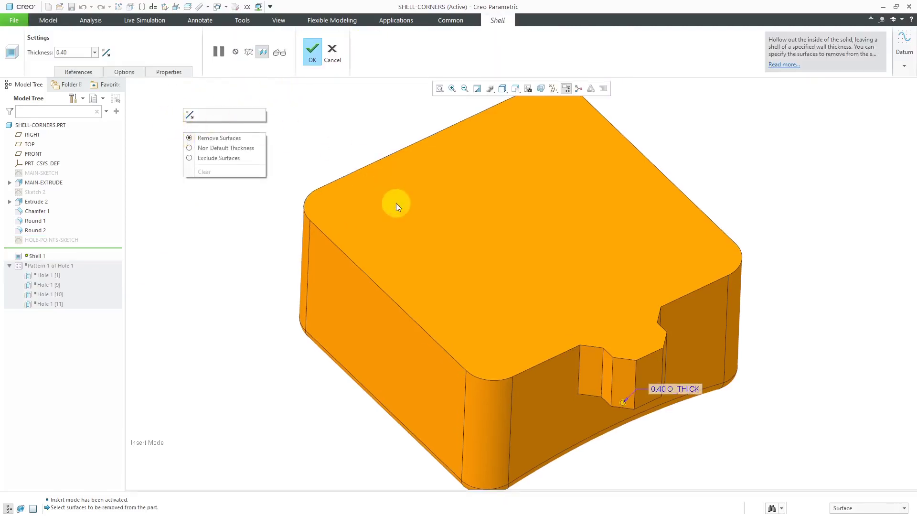
{"action": "left_click", "coordinate": [423, 209]}
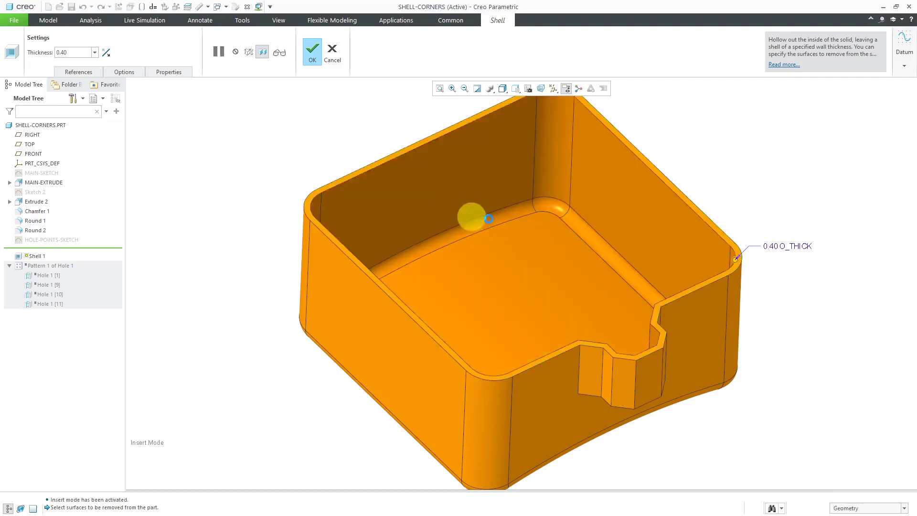
{"action": "double_click", "coordinate": [773, 244]}
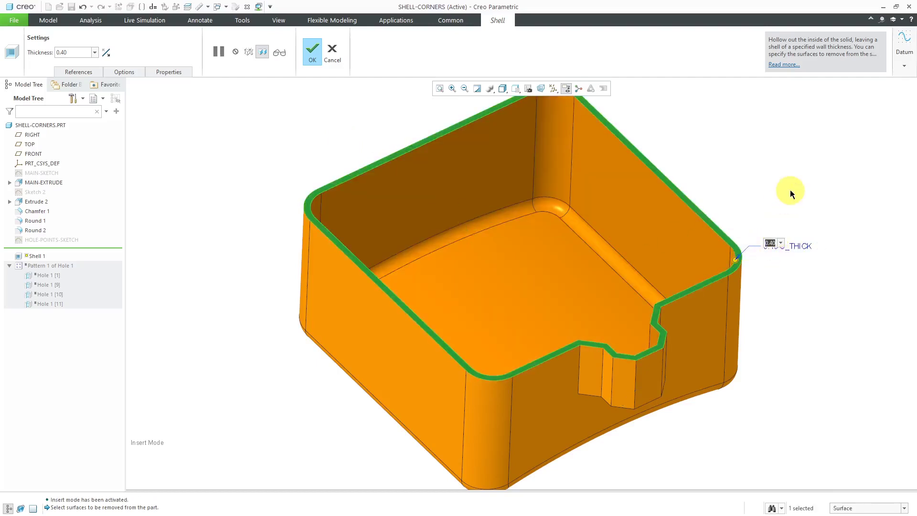
{"action": "type", "text": ".254"}
{"action": "key", "text": "Return"}
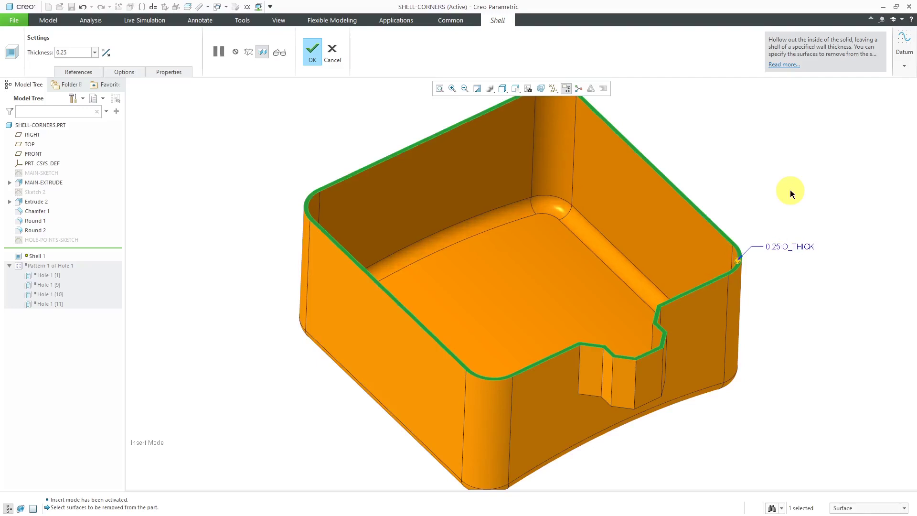
Exclude from the shell the two side surfaces where the front notch meets the front wall
{"action": "left_click", "coordinate": [133, 73]}
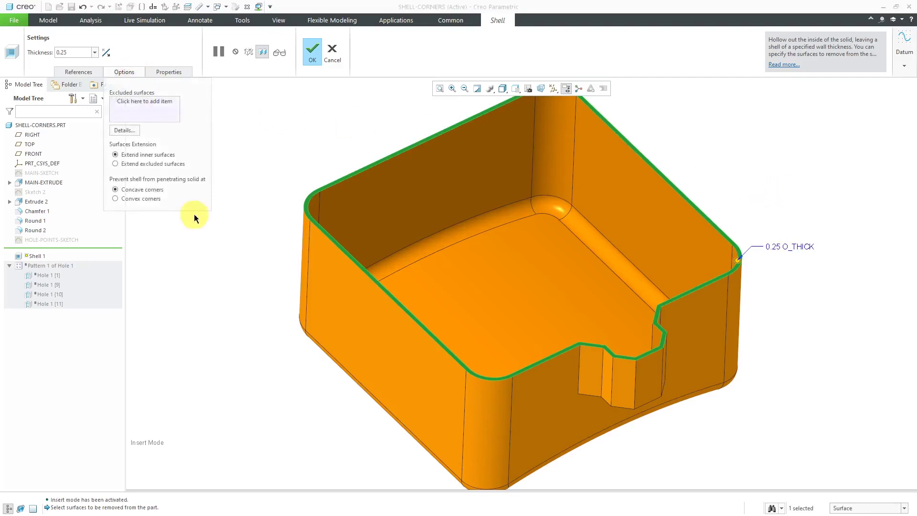
{"action": "left_click", "coordinate": [162, 100]}
{"action": "left_click", "coordinate": [590, 374]}
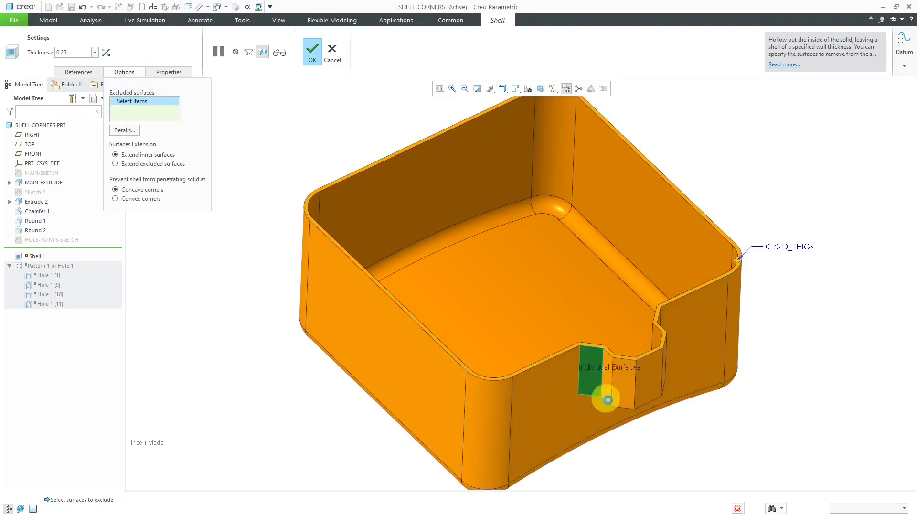
{"action": "key", "text": "ctrl+d"}
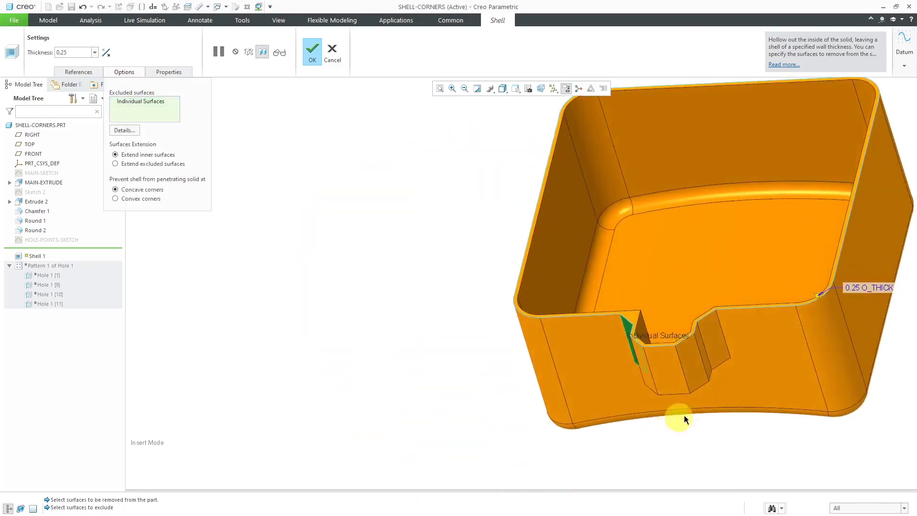
{"action": "left_click", "coordinate": [714, 349], "text": "ctrl"}
{"action": "mouse_move", "coordinate": [687, 419]}
{"action": "middle_mouse_down"}
{"action": "mouse_move", "coordinate": [704, 403]}
{"action": "mouse_move", "coordinate": [727, 408]}
{"action": "mouse_move", "coordinate": [715, 419]}
{"action": "mouse_move", "coordinate": [696, 408]}
{"action": "middle_mouse_up"}
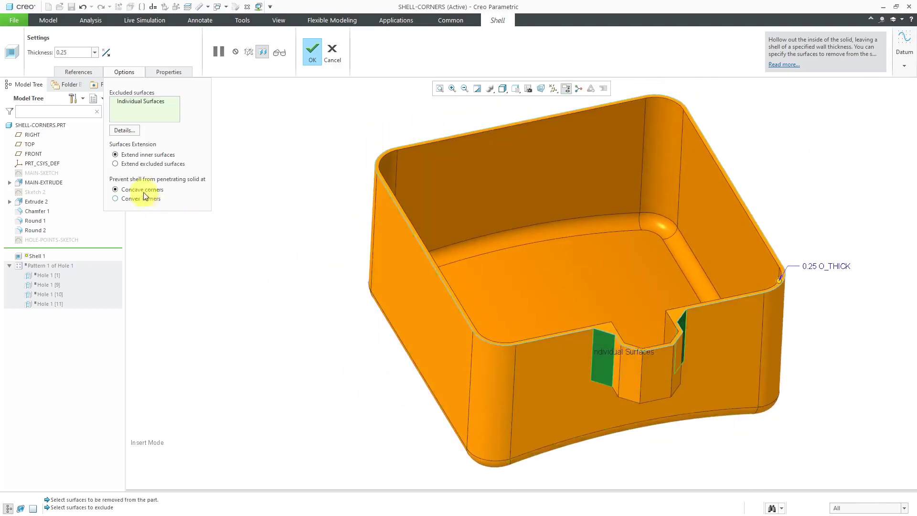
Try extending the excluded surfaces and examine the wall corners around the front notch
{"action": "left_click", "coordinate": [142, 165]}
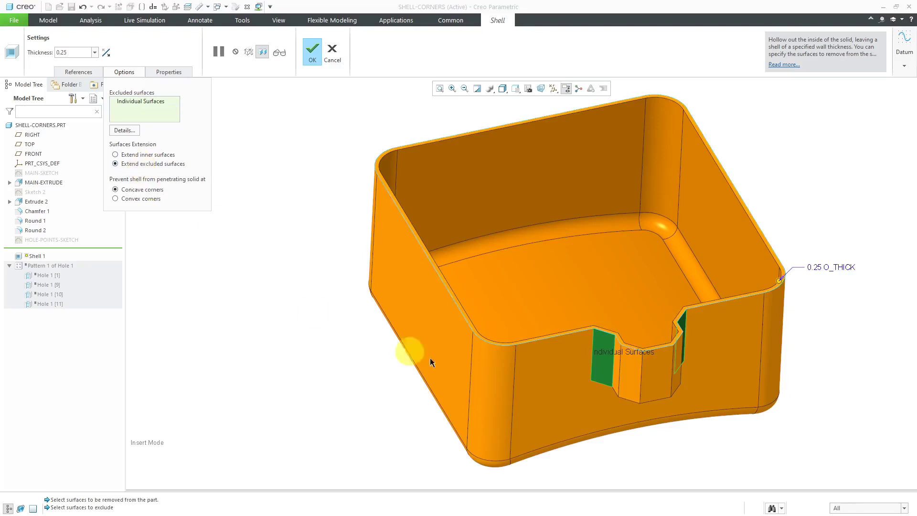
{"action": "scroll", "coordinate": [616, 362], "scroll_direction": "up", "scroll_amount": 4}
{"action": "middle_click_drag", "start_coordinate": [611, 364], "coordinate": [617, 392]}
{"action": "scroll", "coordinate": [606, 386], "scroll_direction": "down", "scroll_amount": 5}
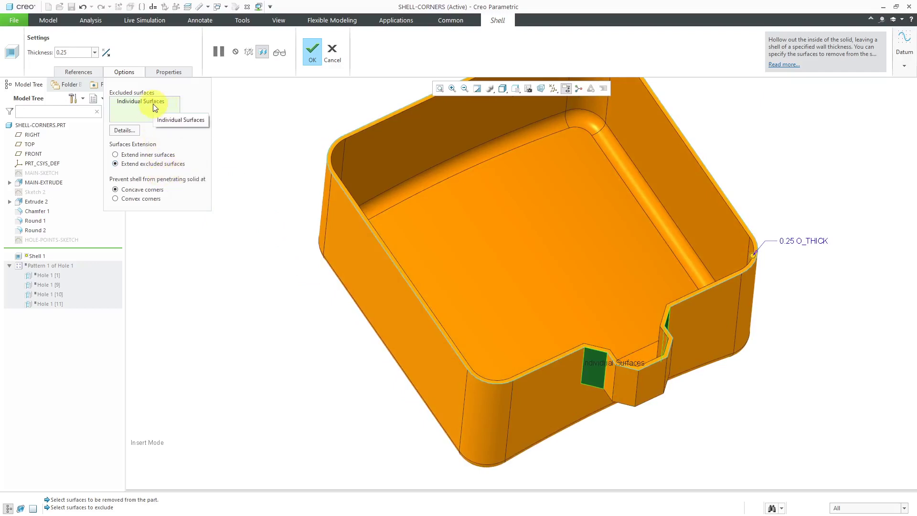
Switch the surface extension back to inner surfaces and examine the notch walls
{"action": "left_click", "coordinate": [151, 154]}
{"action": "middle_click_drag", "start_coordinate": [644, 388], "coordinate": [587, 354]}
{"action": "scroll", "coordinate": [587, 353], "scroll_direction": "down", "scroll_amount": 4}
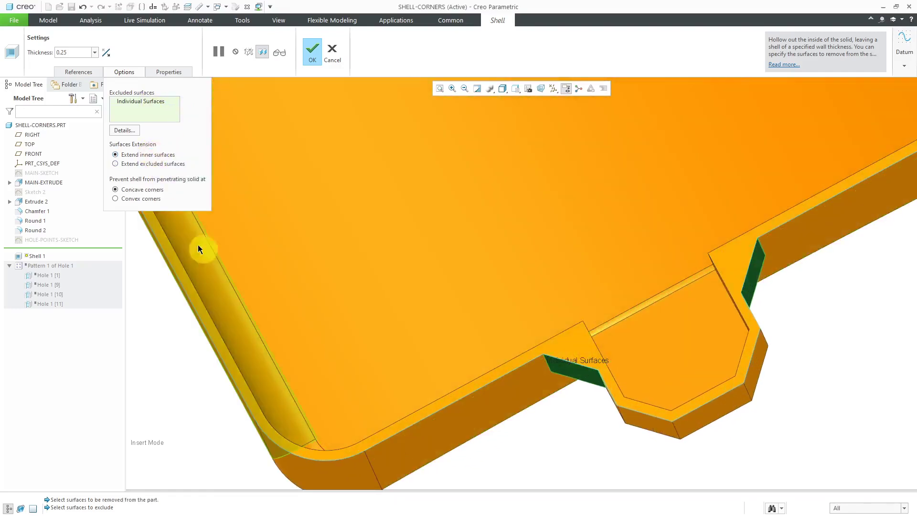
Prevent shell penetration at convex corners and examine the excluded notch surfaces
{"action": "left_click", "coordinate": [151, 199]}
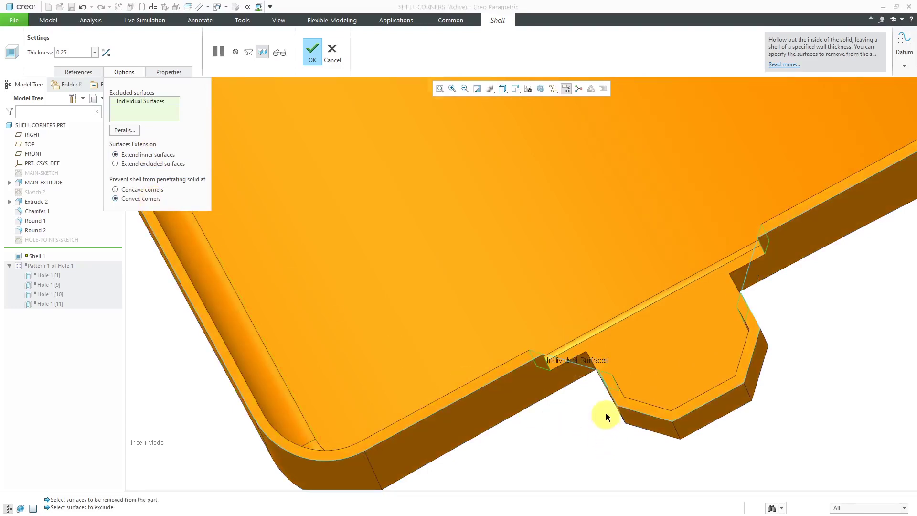
{"action": "middle_click_drag", "start_coordinate": [606, 417], "coordinate": [608, 382]}
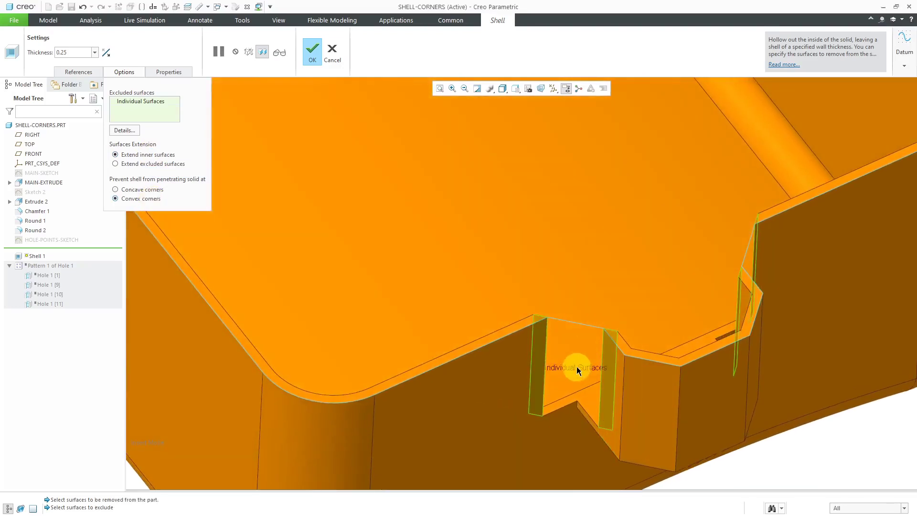
{"action": "scroll", "coordinate": [589, 351], "scroll_direction": "up", "scroll_amount": 3}
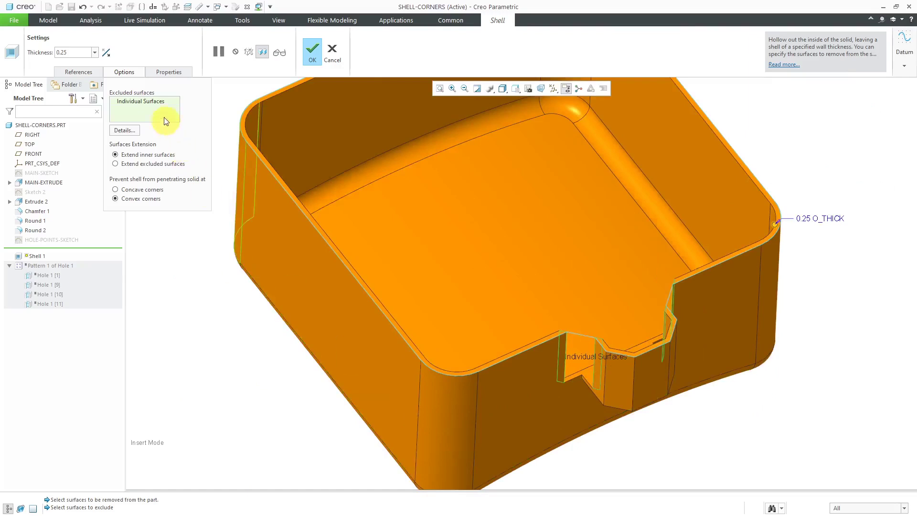
Remove all surfaces from the shell's exclusion list and examine the resulting walls
{"action": "left_click", "coordinate": [155, 102]}
{"action": "right_click", "coordinate": [154, 102]}
{"action": "left_click", "coordinate": [189, 109]}
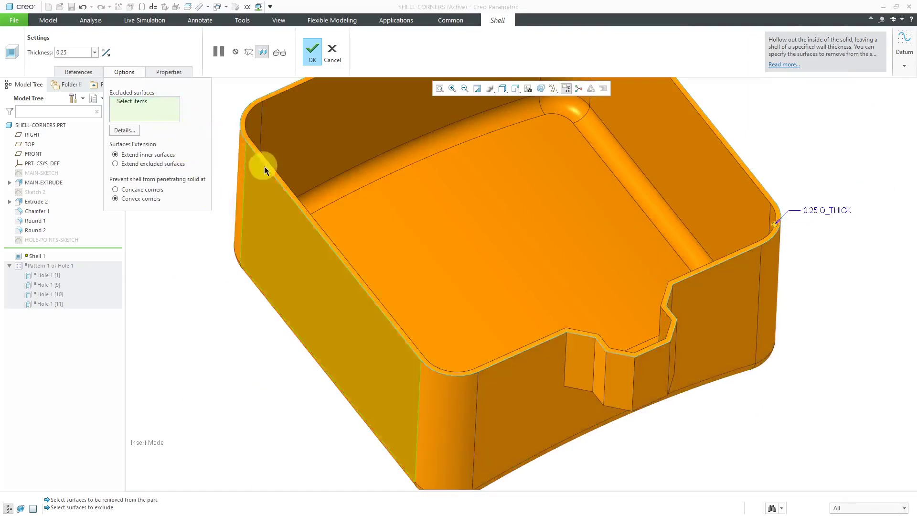
{"action": "middle_click_drag", "start_coordinate": [552, 315], "coordinate": [549, 303]}
{"action": "middle_click_drag", "start_coordinate": [563, 335], "coordinate": [567, 362]}
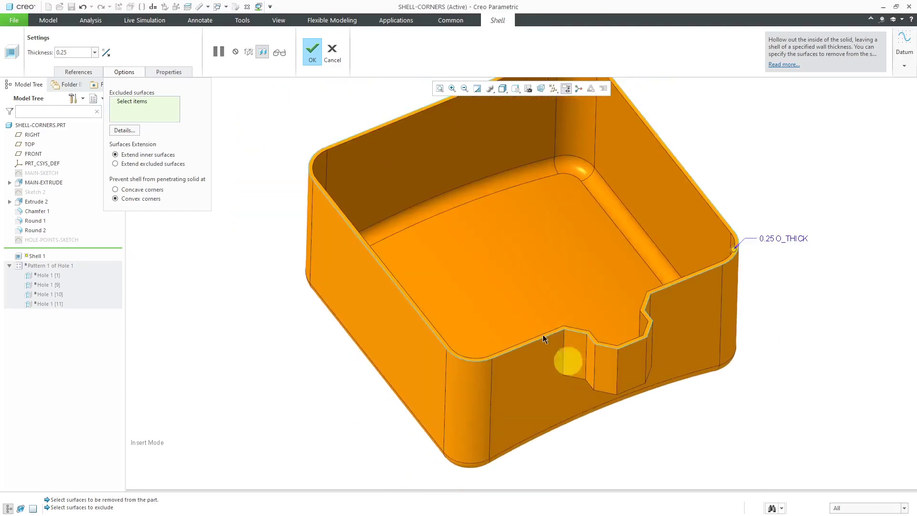
Complete the shell and move the insertion point below the hole pattern to regenerate the holes after it
{"action": "left_click", "coordinate": [313, 52]}
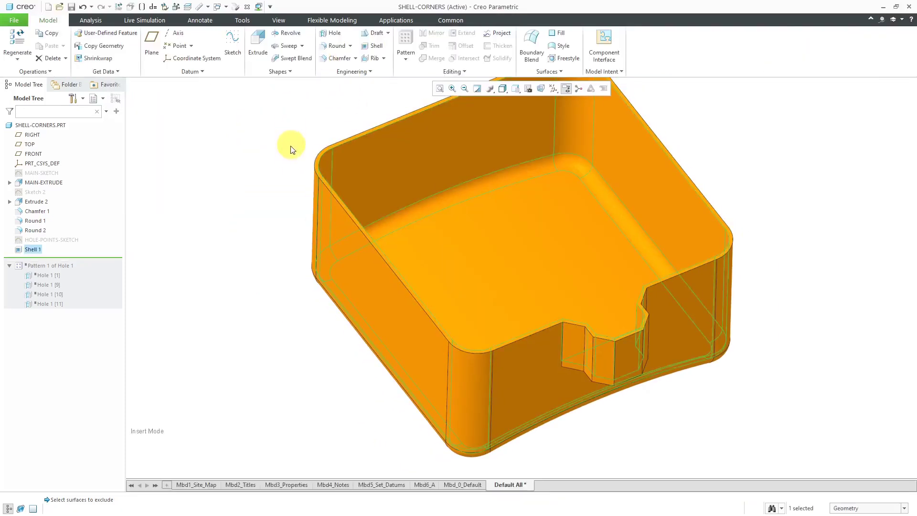
{"action": "middle_click_drag", "start_coordinate": [331, 344], "coordinate": [334, 318]}
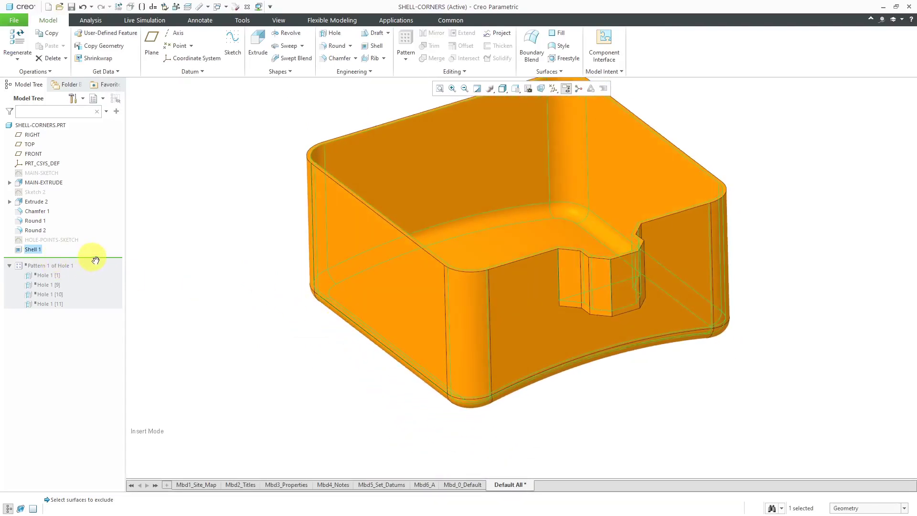
{"action": "left_click_drag", "start_coordinate": [96, 258], "coordinate": [87, 307]}
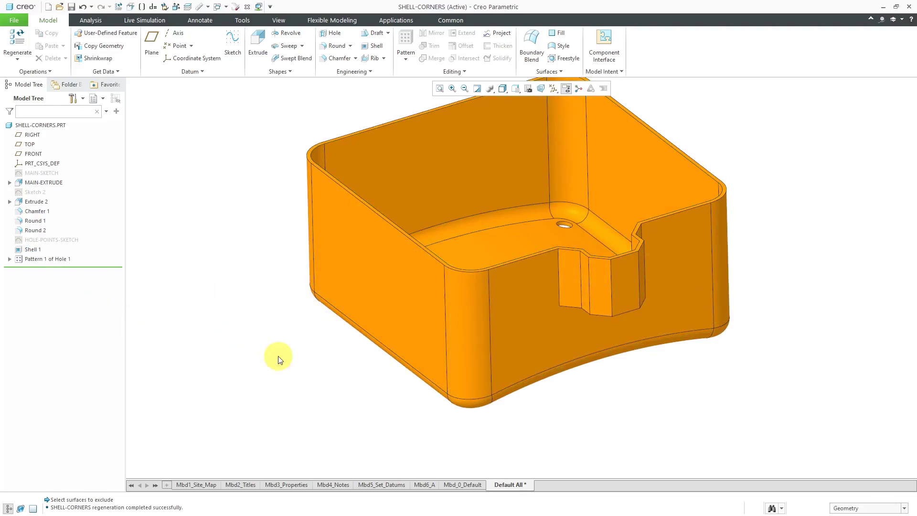
{"action": "key", "text": "ctrl+d"}
{"action": "mouse_move", "coordinate": [440, 389]}
{"action": "middle_mouse_down"}
{"action": "mouse_move", "coordinate": [443, 417]}
{"action": "mouse_move", "coordinate": [442, 400]}
{"action": "middle_mouse_up"}
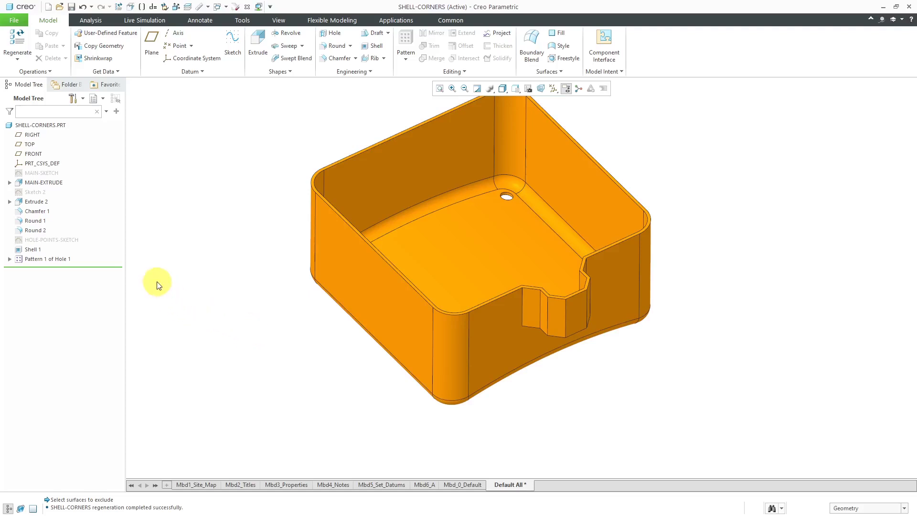
Delete the Shell 1 feature that precedes the hole pattern
{"action": "left_click", "coordinate": [30, 249]}
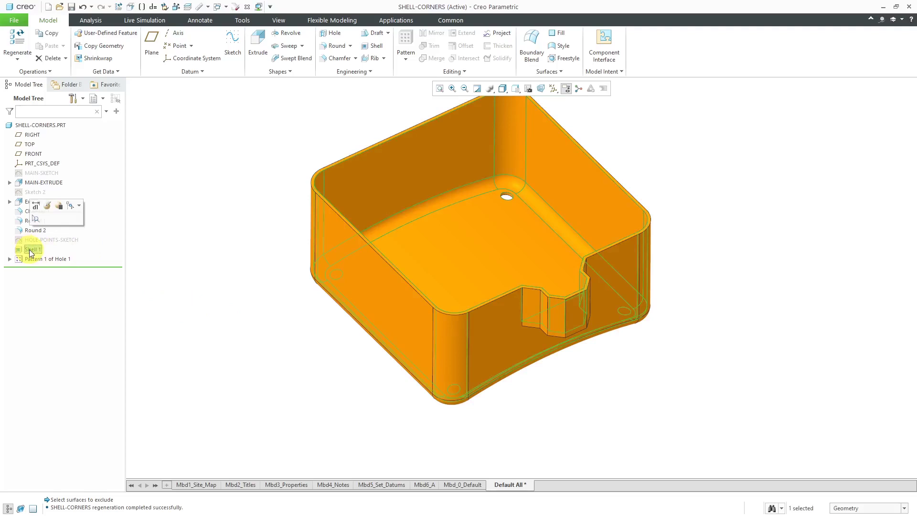
{"action": "right_click", "coordinate": [30, 250]}
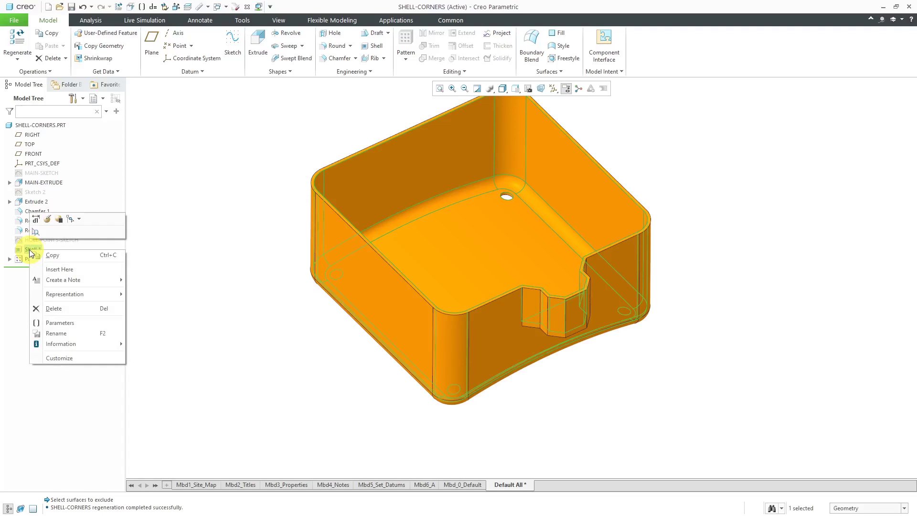
{"action": "left_click", "coordinate": [54, 310]}
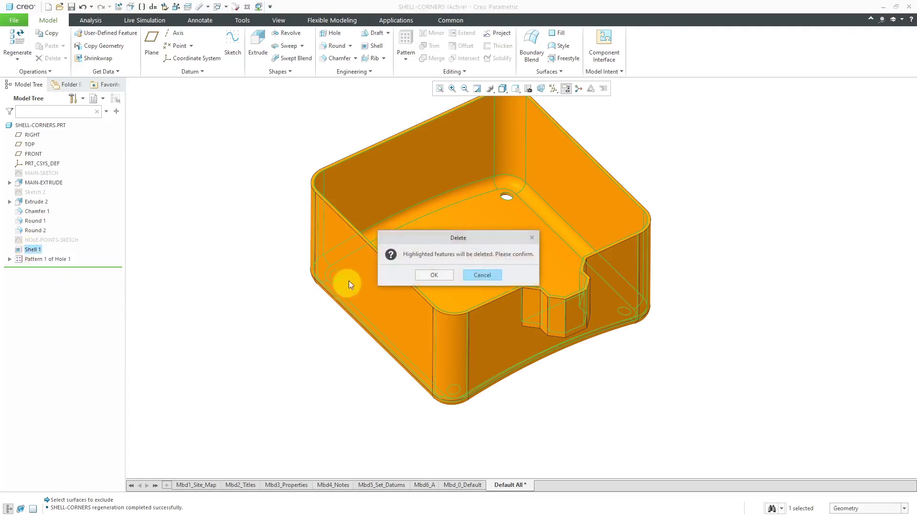
{"action": "left_click", "coordinate": [441, 276]}
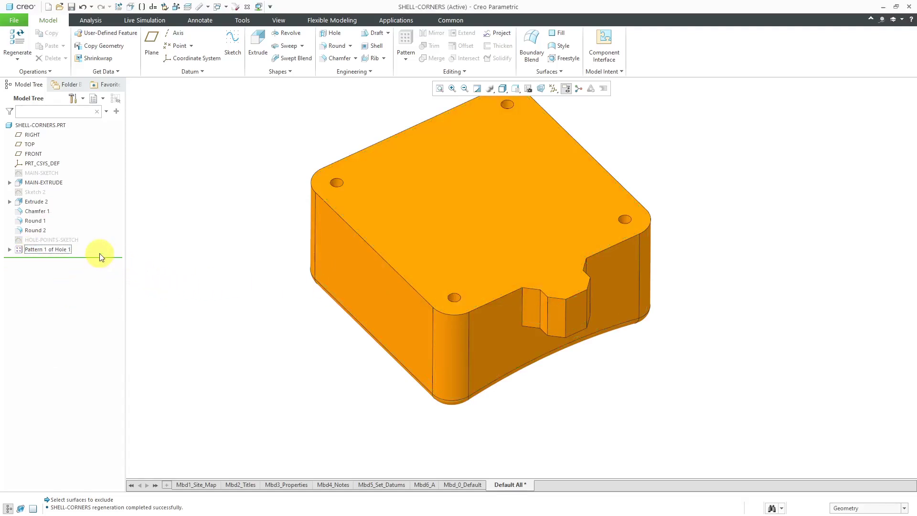
Move the insertion point above the hole pattern and shell the solid, removing the top surface, with a 0.25 wall thickness
{"action": "left_click_drag", "start_coordinate": [102, 259], "coordinate": [105, 242]}
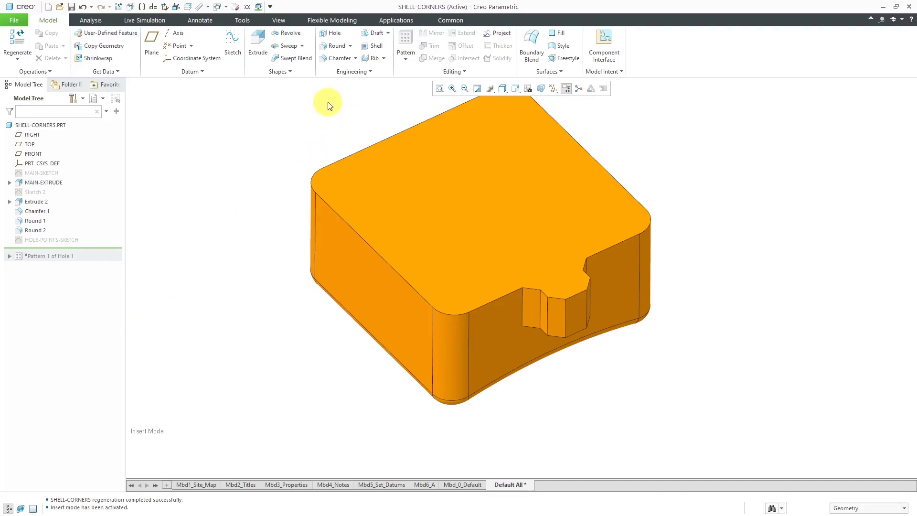
{"action": "left_click", "coordinate": [374, 46]}
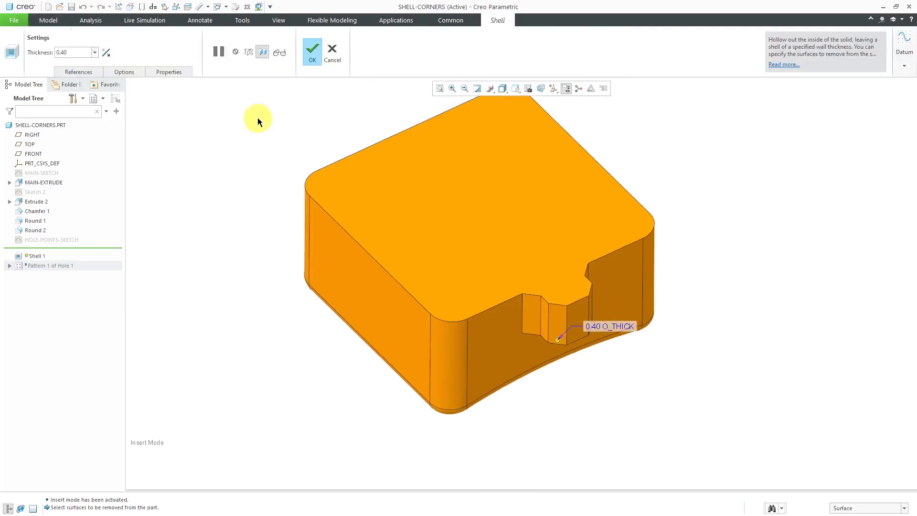
{"action": "left_click", "coordinate": [432, 179]}
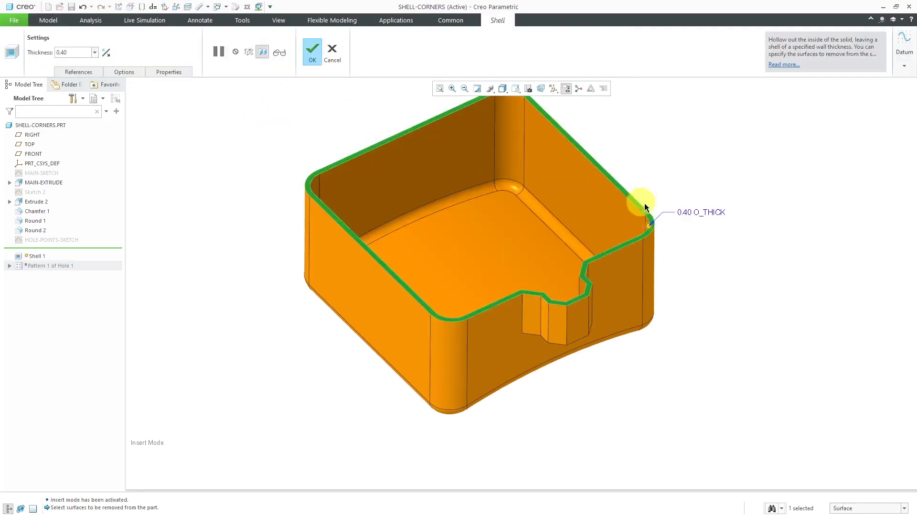
{"action": "double_click", "coordinate": [687, 212]}
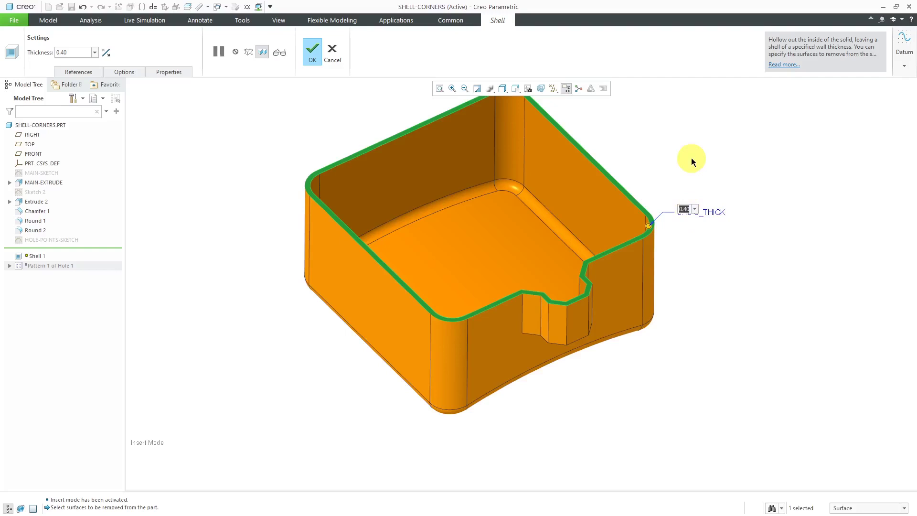
{"action": "type", "text": "0.25"}
{"action": "key", "text": "Return"}
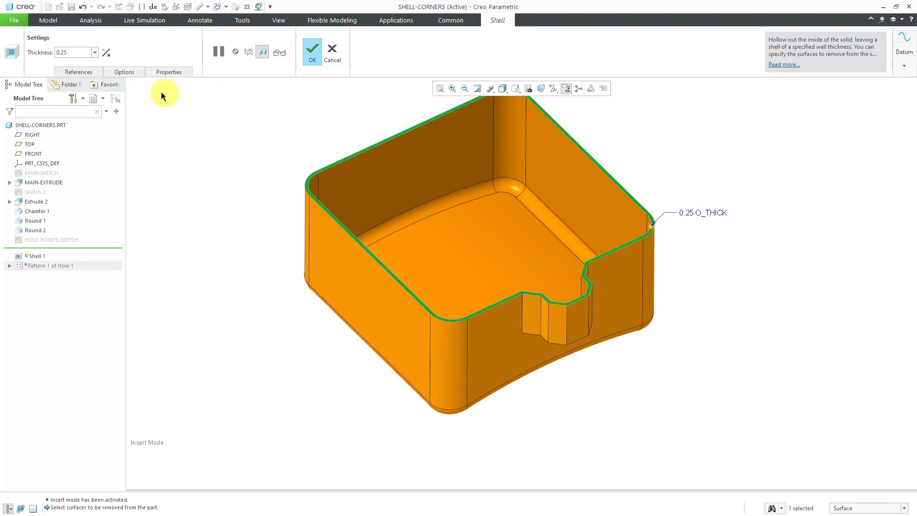
Exclude the two angled corner surfaces of the small front protrusion from the shell
{"action": "left_click", "coordinate": [129, 72]}
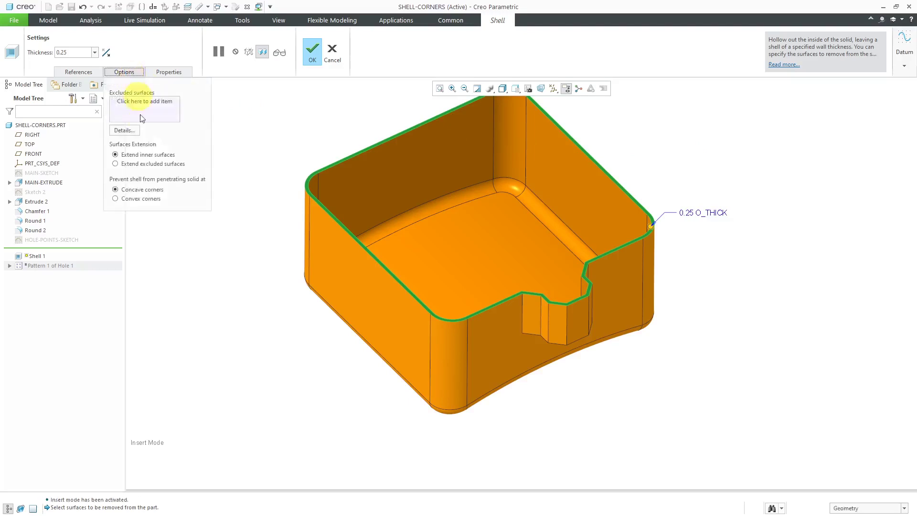
{"action": "left_click", "coordinate": [154, 102]}
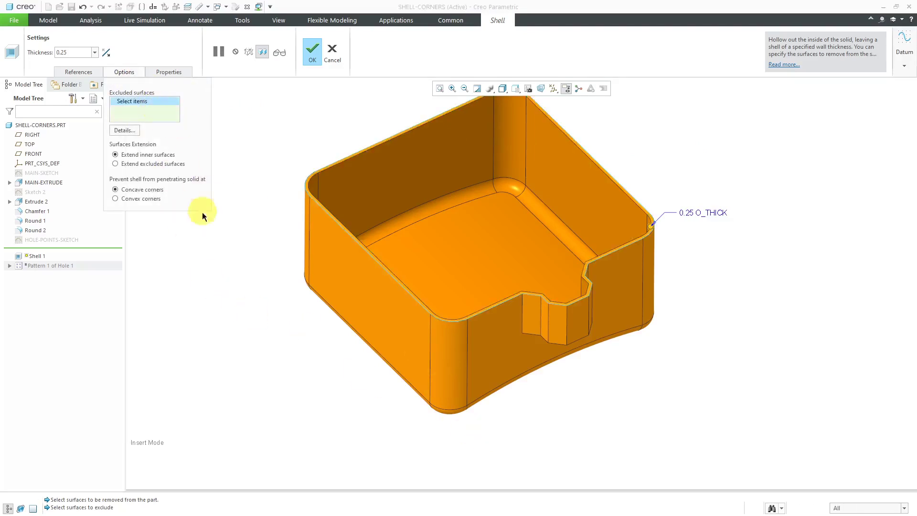
{"action": "left_click", "coordinate": [563, 322]}
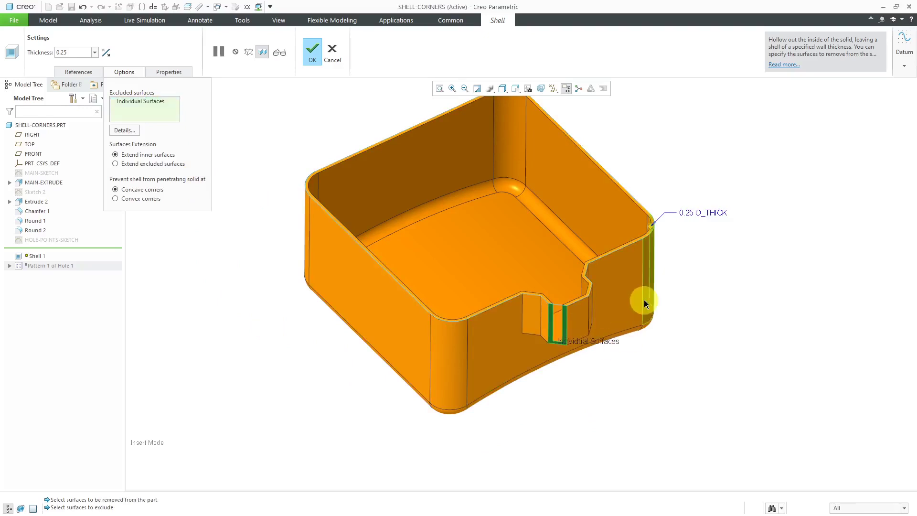
{"action": "scroll", "coordinate": [644, 299], "scroll_direction": "down", "scroll_amount": 3}
{"action": "left_click", "coordinate": [545, 309], "text": "ctrl"}
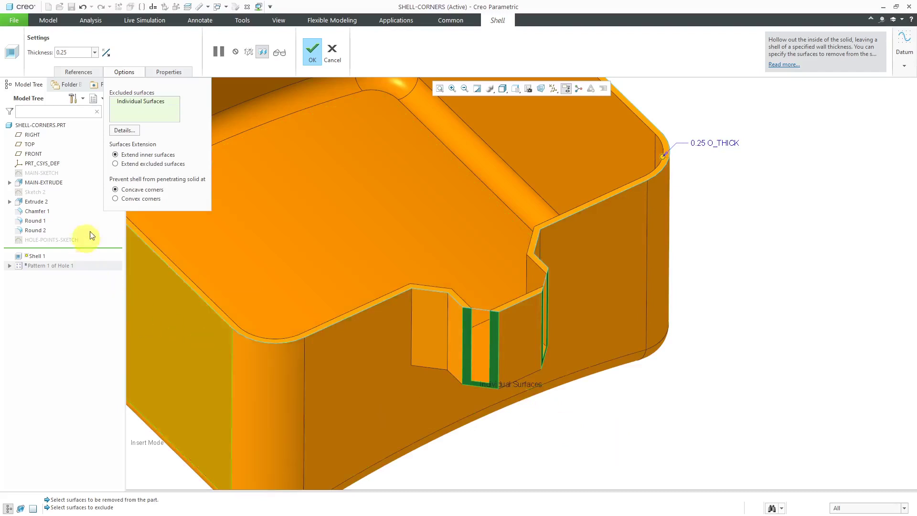
Compare the shell's surface extension and corner penetration options, ending with inner surfaces extended and penetration prevented at convex corners
{"action": "left_click", "coordinate": [116, 199]}
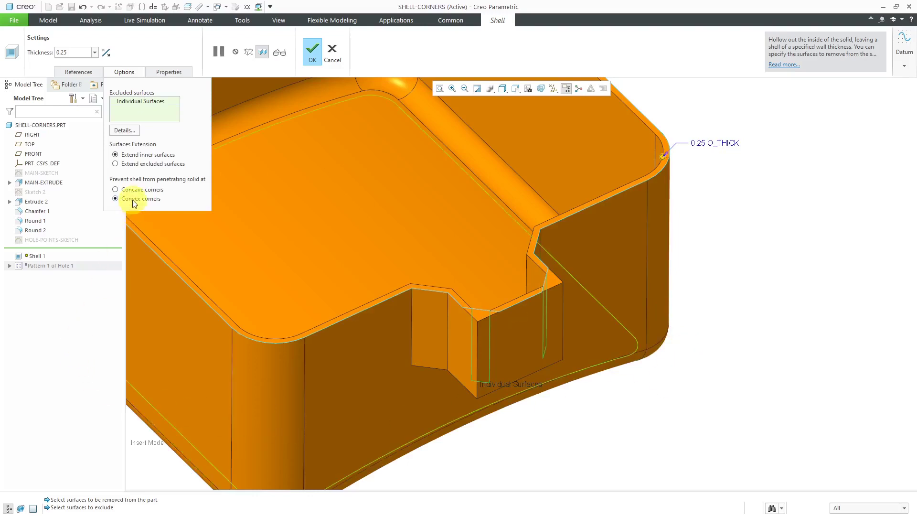
{"action": "left_click", "coordinate": [135, 165]}
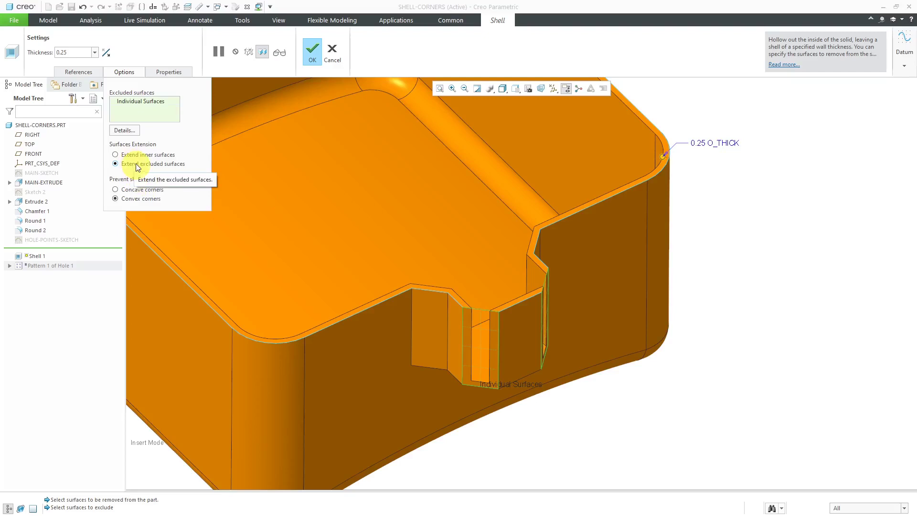
{"action": "left_click", "coordinate": [137, 155]}
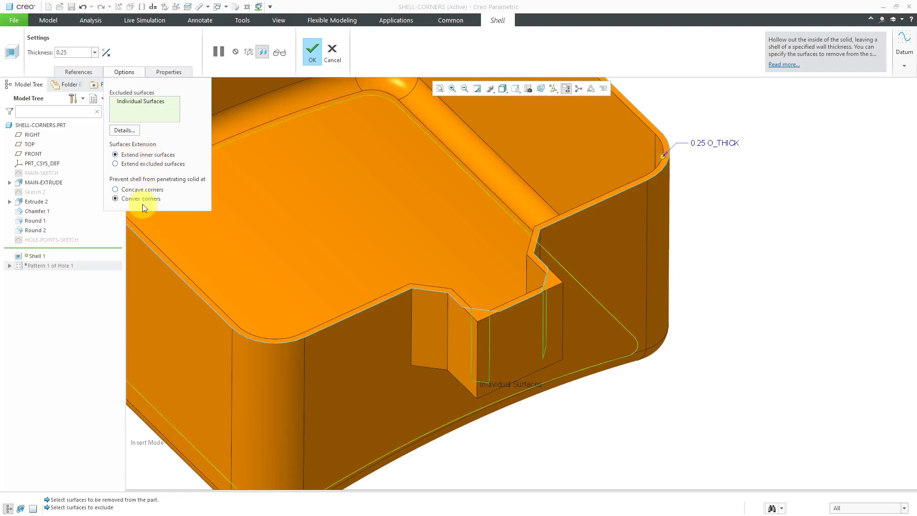
{"action": "left_click", "coordinate": [142, 190]}
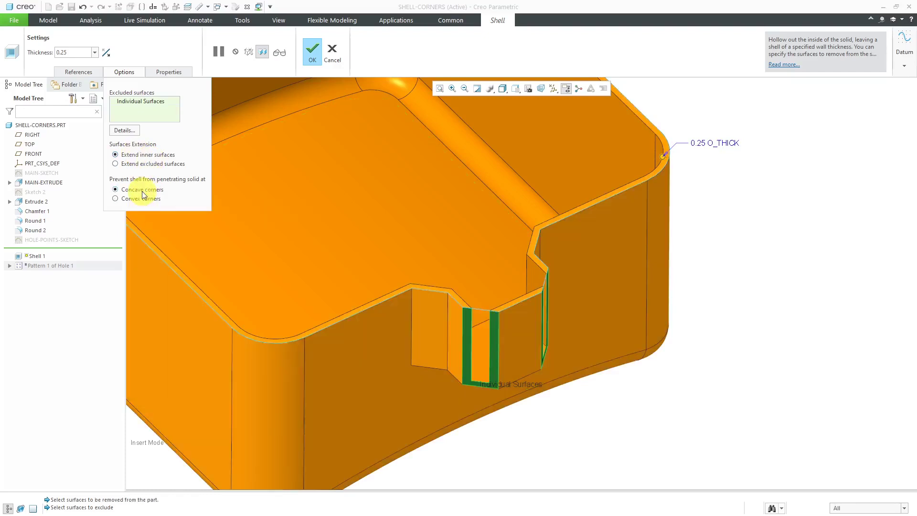
{"action": "left_click", "coordinate": [145, 199]}
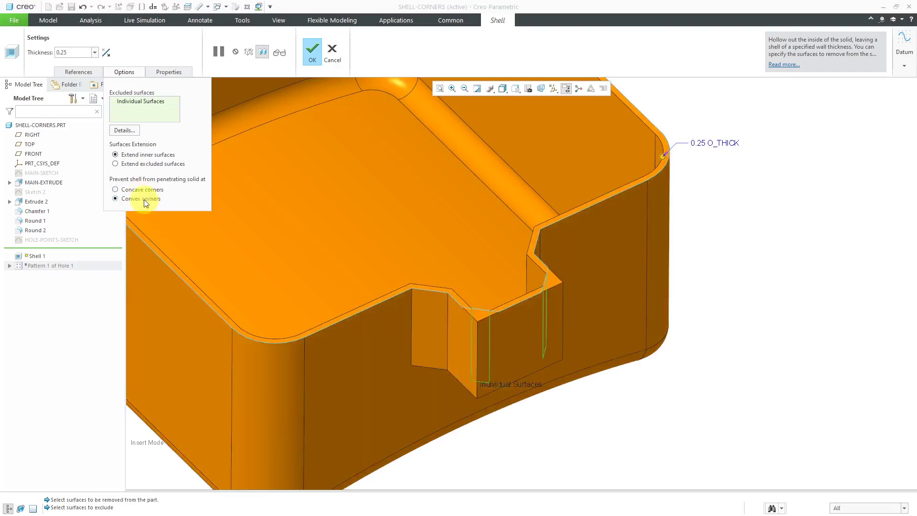
Complete the shell and move the insertion point below the hole pattern to regenerate the holes in the shelled part
{"action": "left_click", "coordinate": [313, 64]}
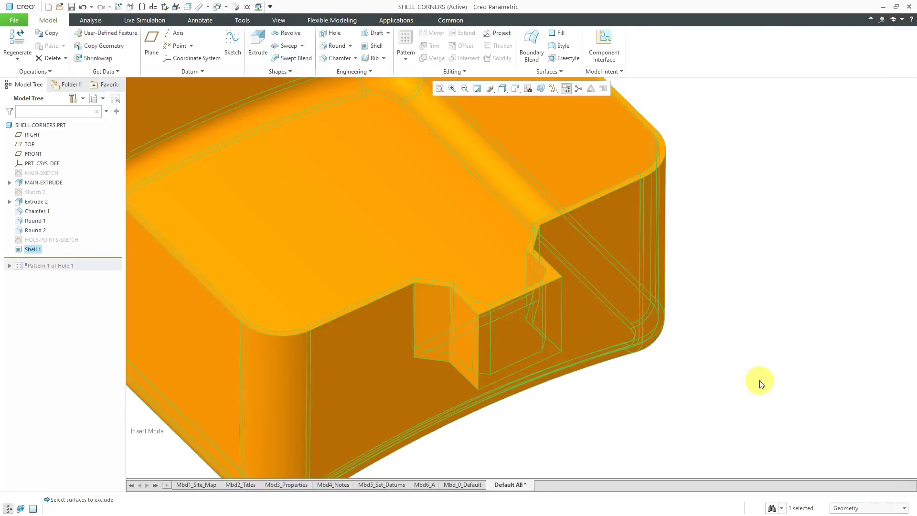
{"action": "left_click", "coordinate": [761, 385]}
{"action": "key", "text": "ctrl+d"}
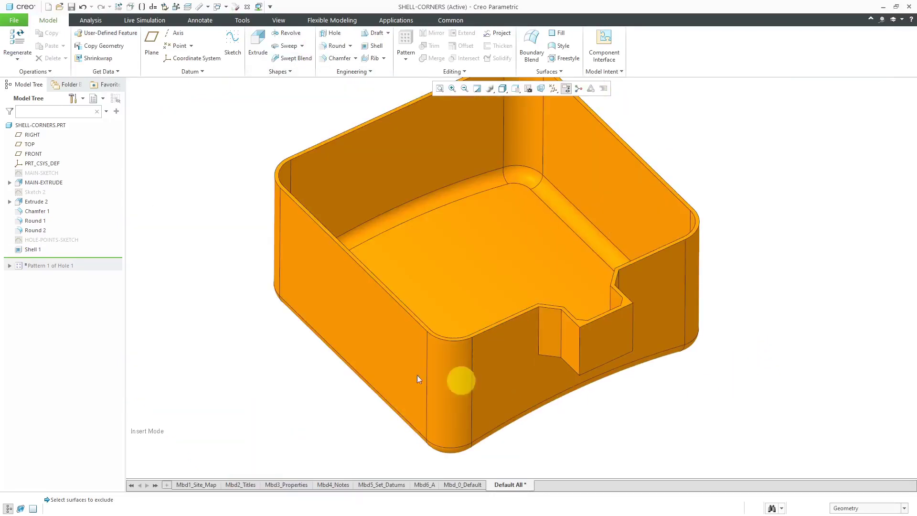
{"action": "left_click_drag", "start_coordinate": [93, 257], "coordinate": [93, 269]}
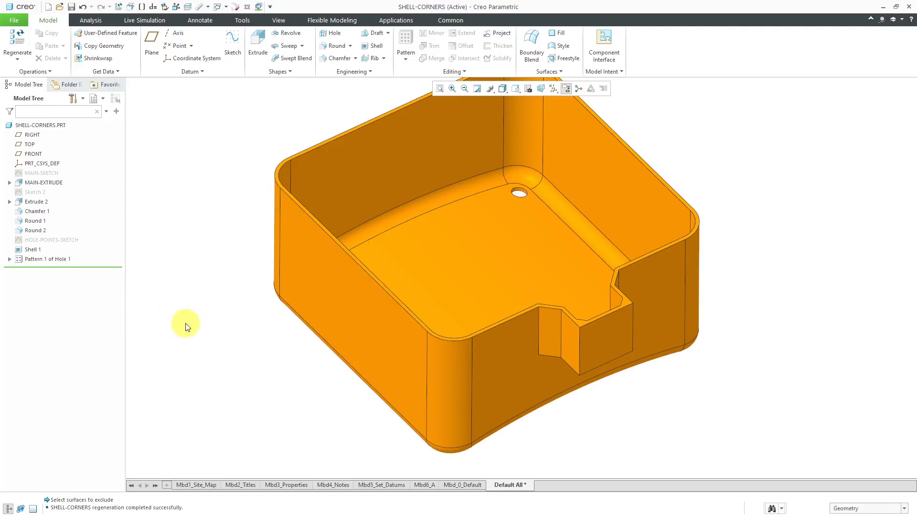
Open the Shell 1 feature for redefinition and display its excluded surface and corner options
{"action": "left_click", "coordinate": [39, 250]}
{"action": "left_click", "coordinate": [58, 208]}
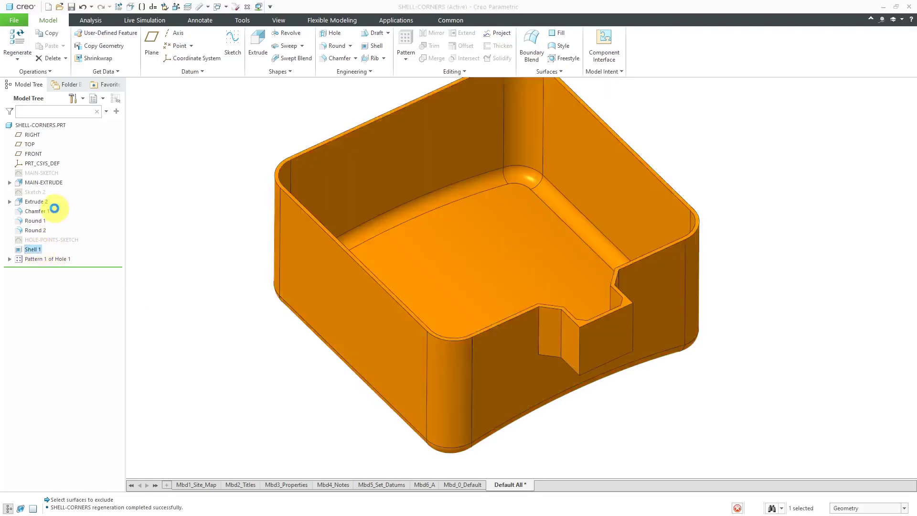
{"action": "left_click", "coordinate": [126, 72]}
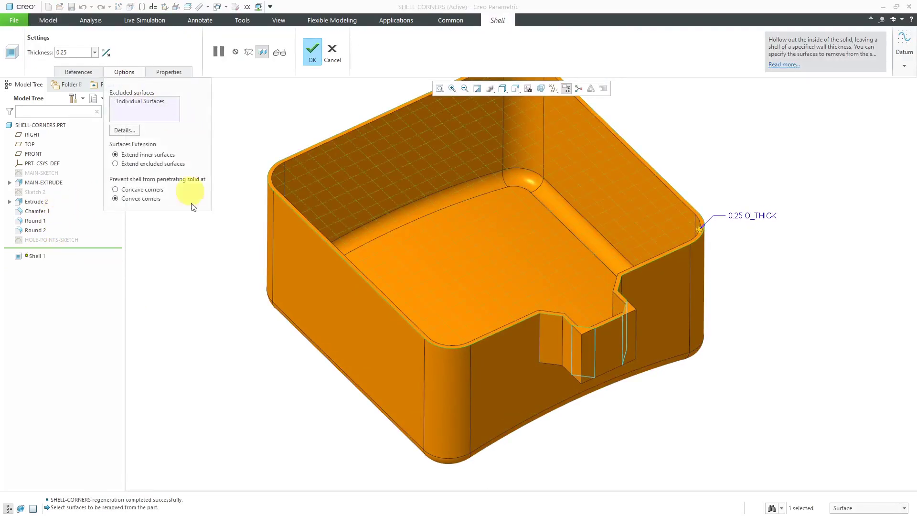